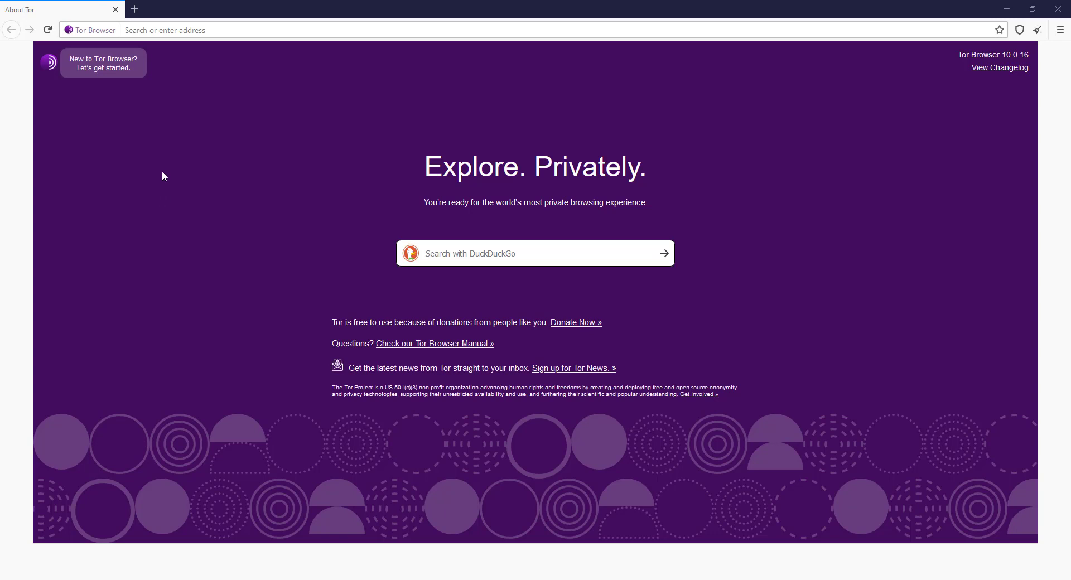
Switch to Chrome and show the Tor Project download page found through the "tor browser" search.
left_click(141, 31)
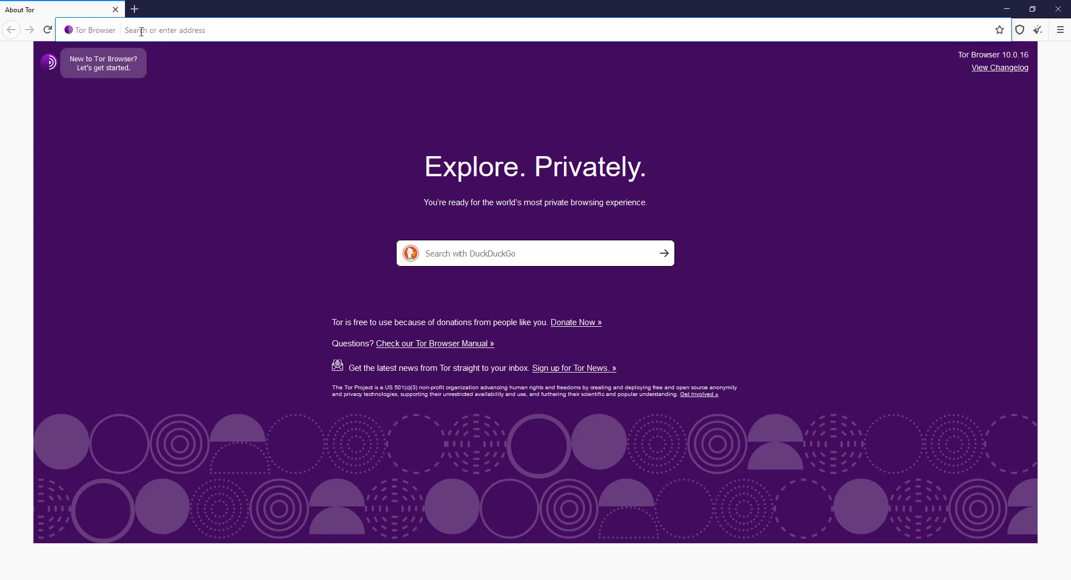
left_click(281, 576)
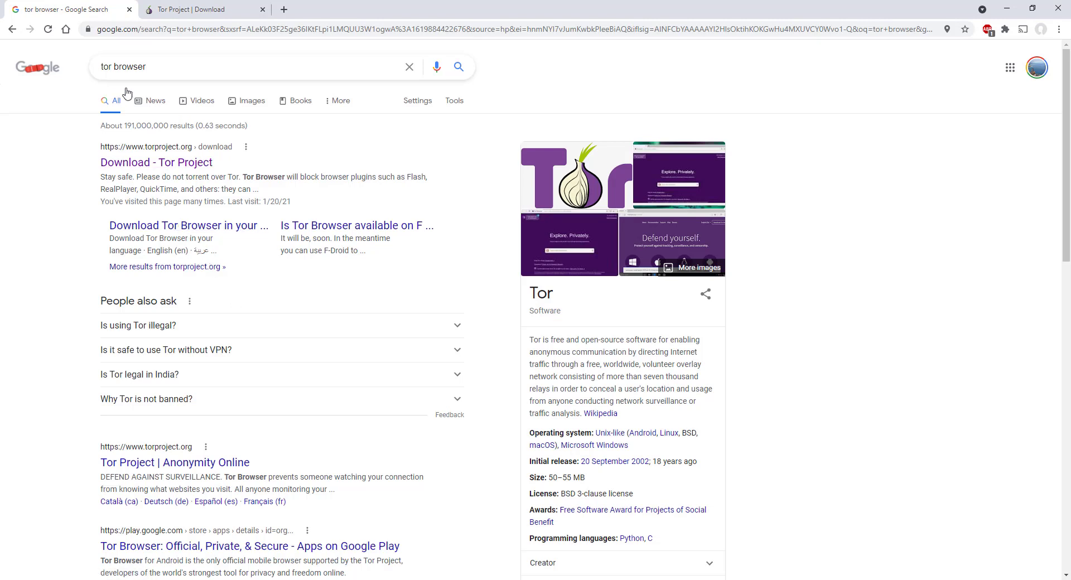
left_click_drag(150, 64, 96, 70)
left_click(157, 74)
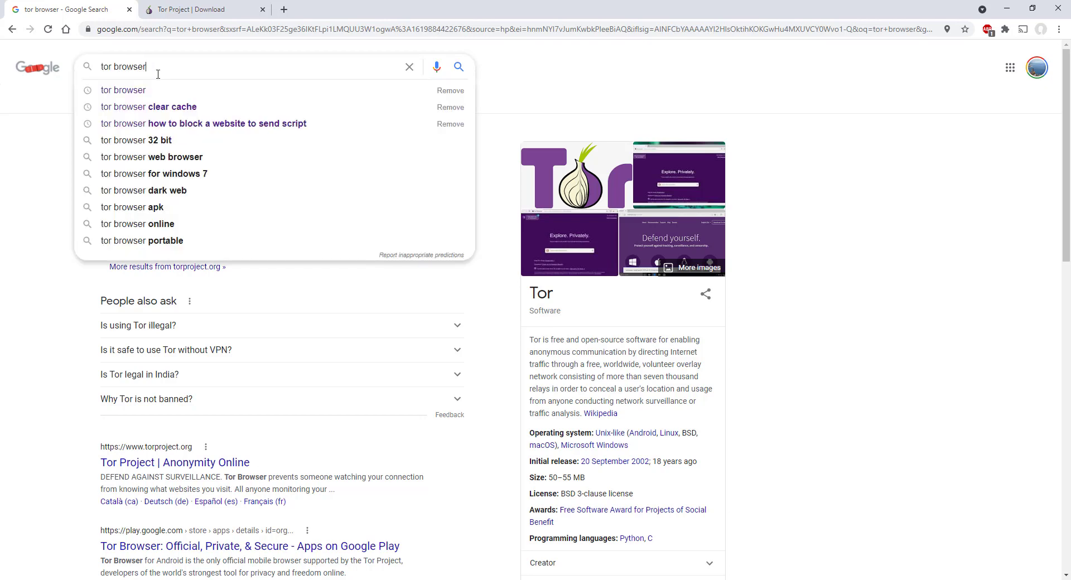
left_click(28, 212)
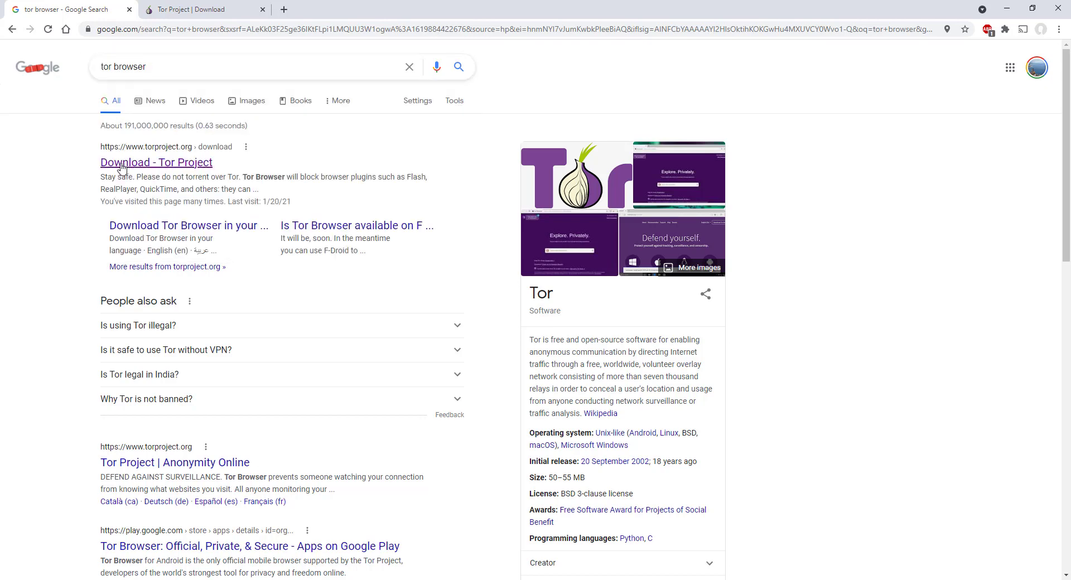
left_click(176, 12)
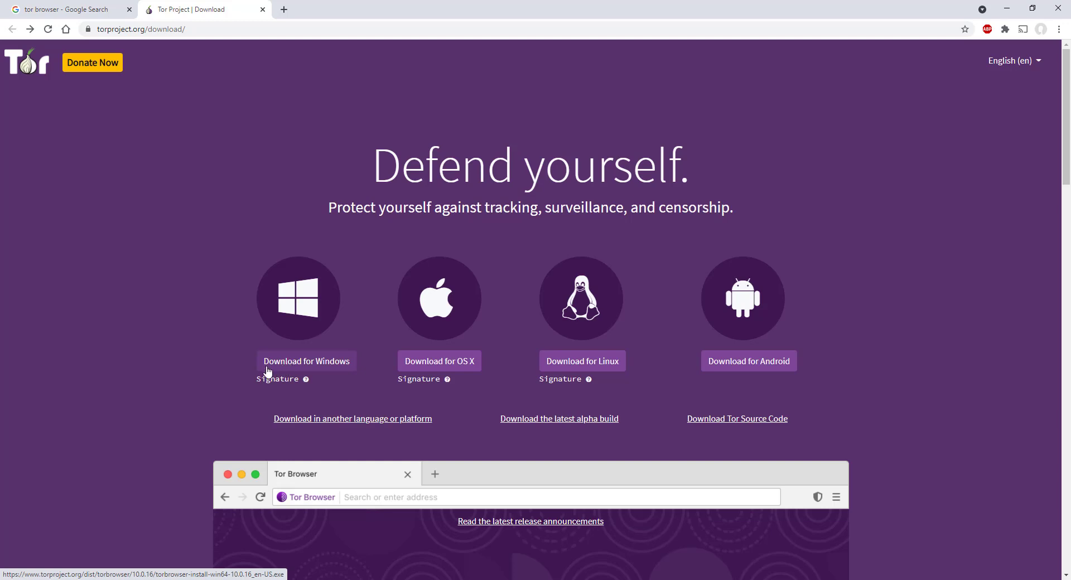
Bring up the Downloads and All_Tors folders to locate the Tor Browser installer and the existing Tor Browser folder.
mouse_move(343, 579)
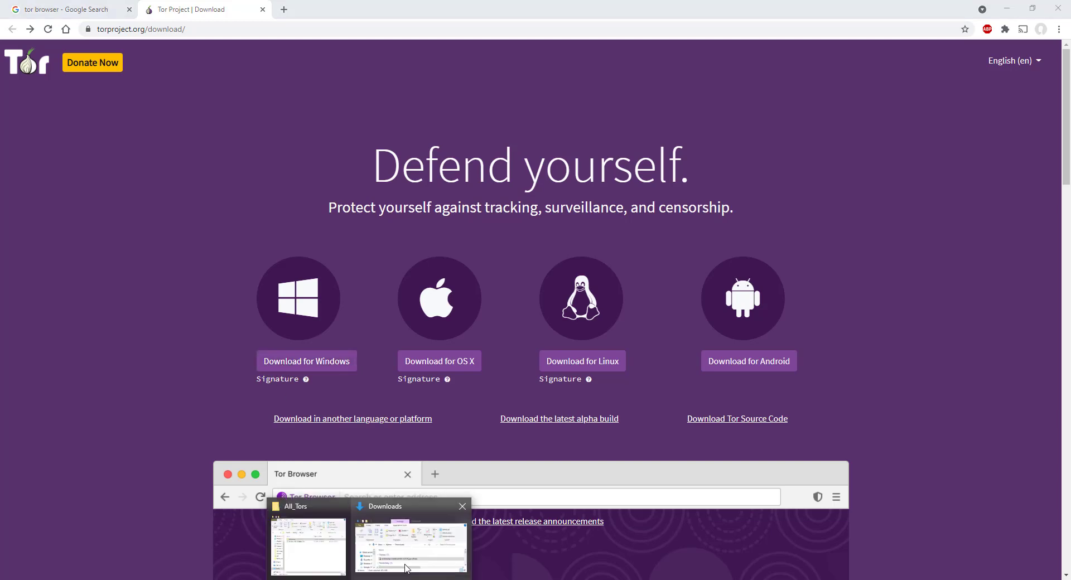
left_click(413, 538)
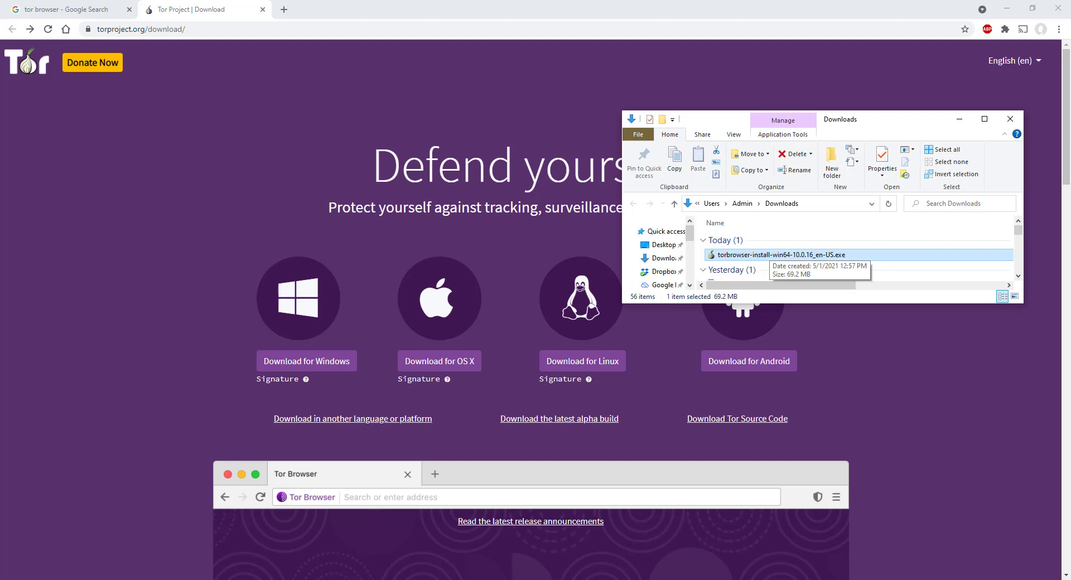
left_click(369, 579)
left_click(296, 553)
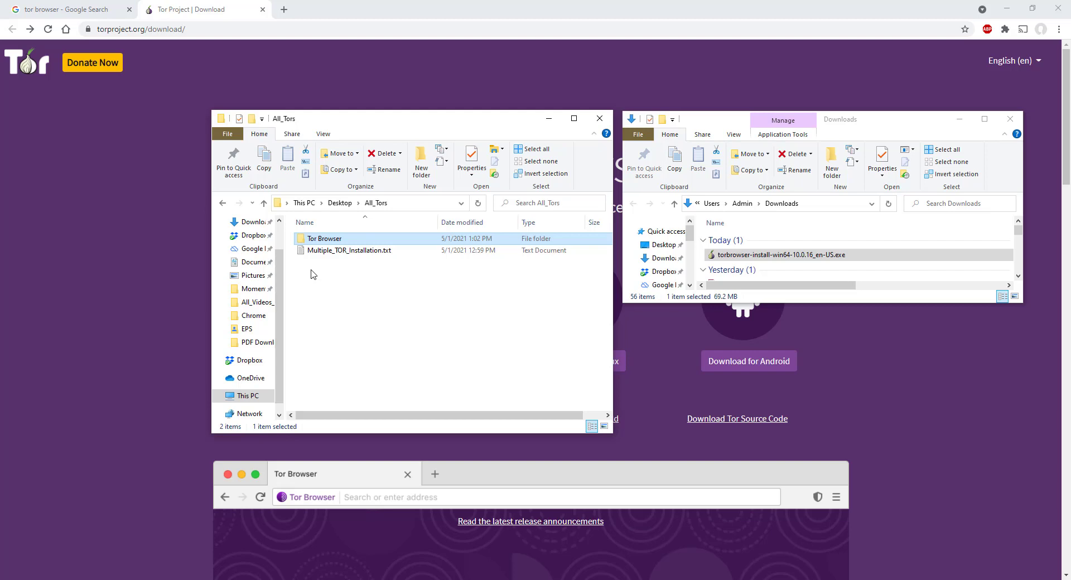
left_click(721, 258)
left_click(531, 314)
Switch to the Multiple_TOR_Installation.txt notes and read the requirement about closing the first Tor during further installations.
key("alt+Tab")
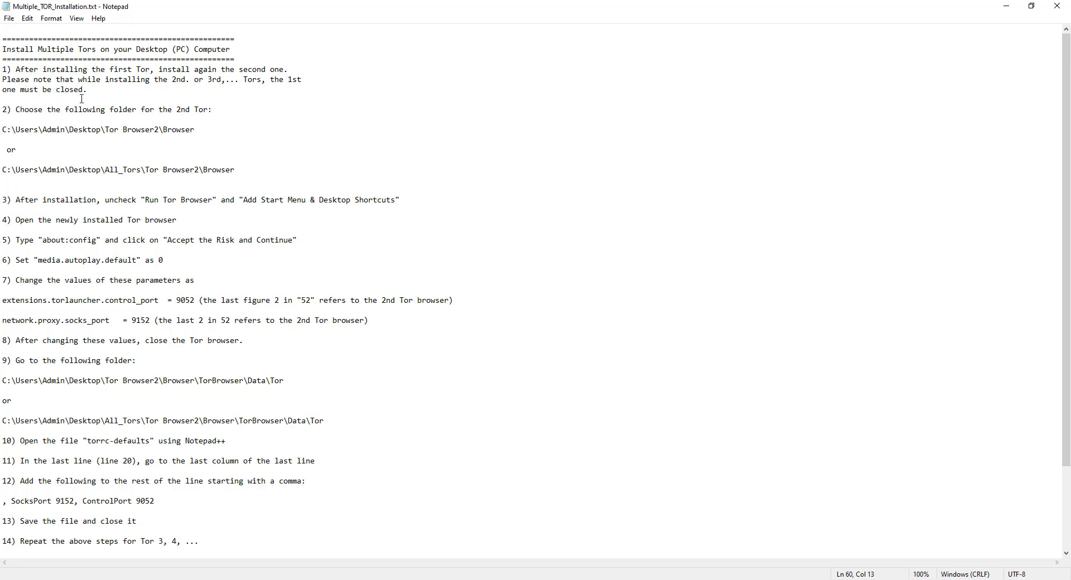
left_click_drag(93, 92, 2, 81)
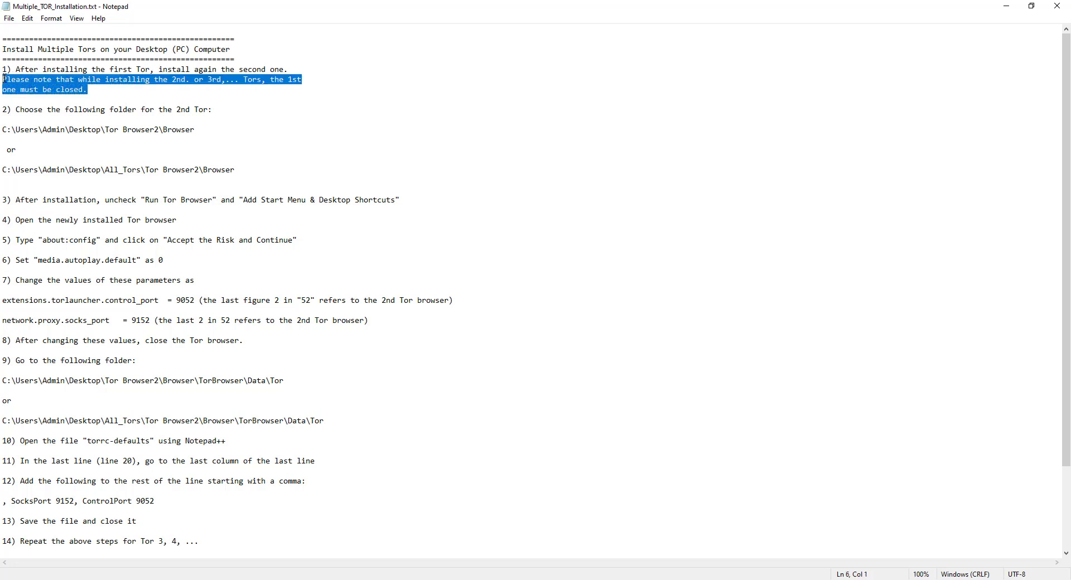
left_click(88, 93)
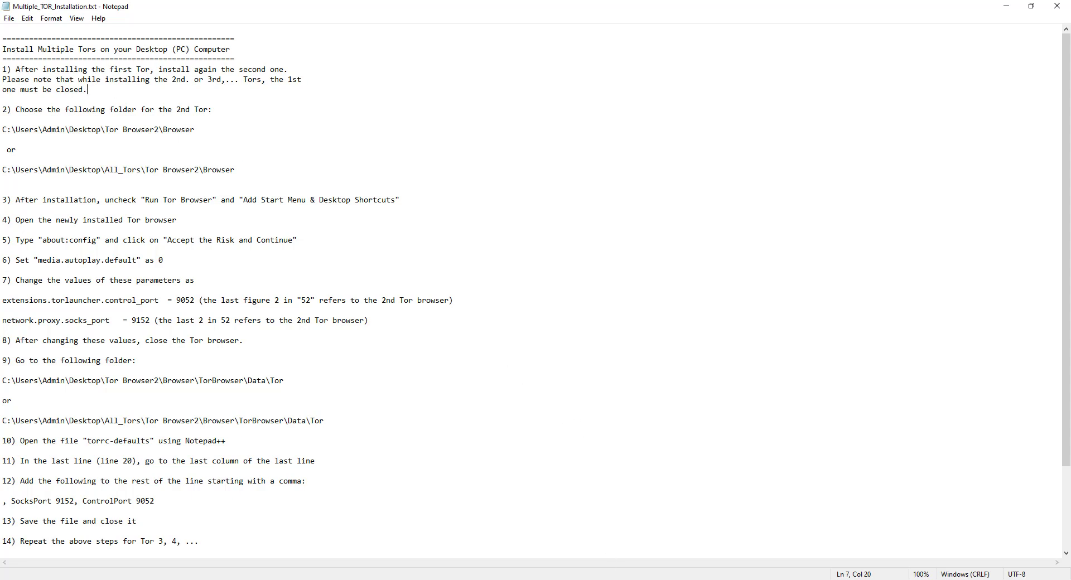
Close the running Tor Browser and start torbrowser-install-win64-10.0.16_en-US.exe from Downloads with English as the installer language.
left_click(625, 579)
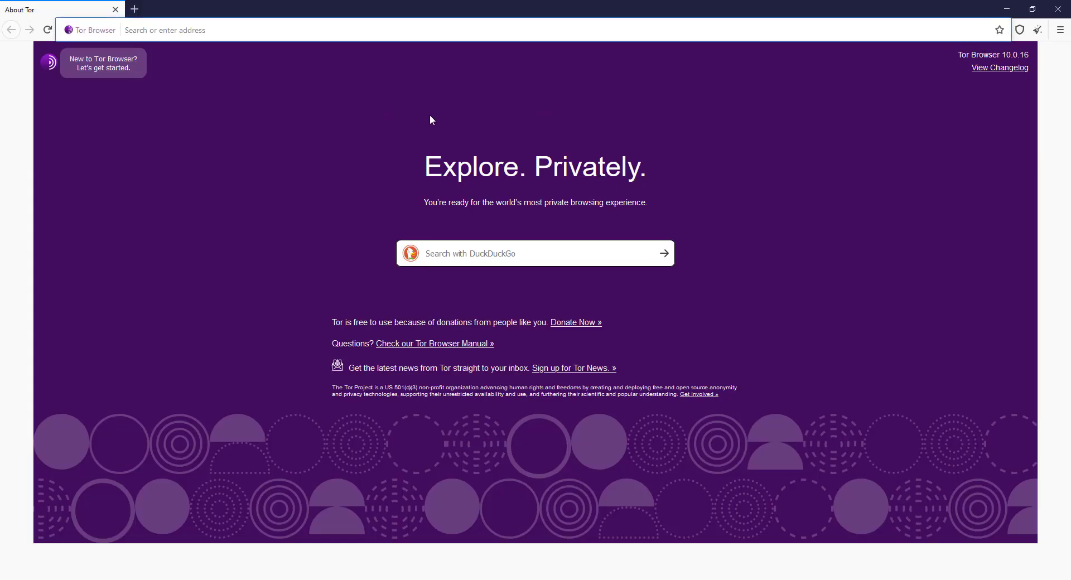
left_click(1056, 11)
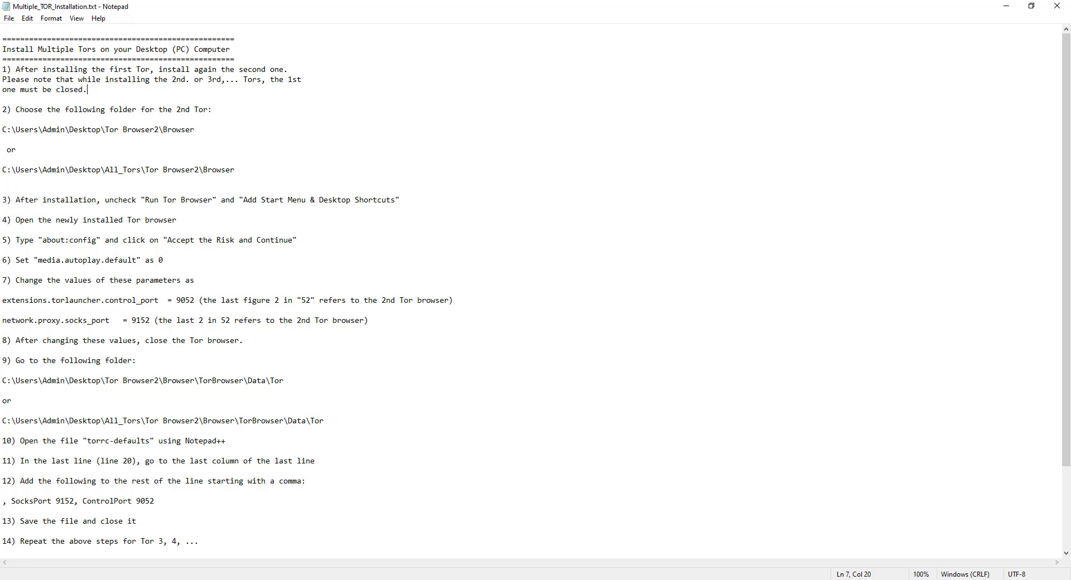
left_click(424, 536)
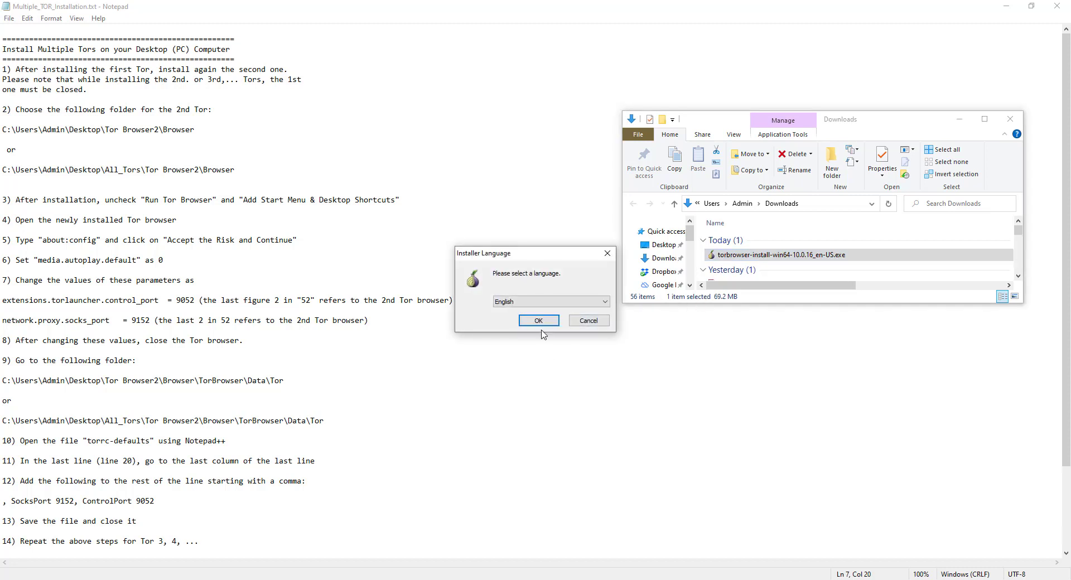
left_click(539, 321)
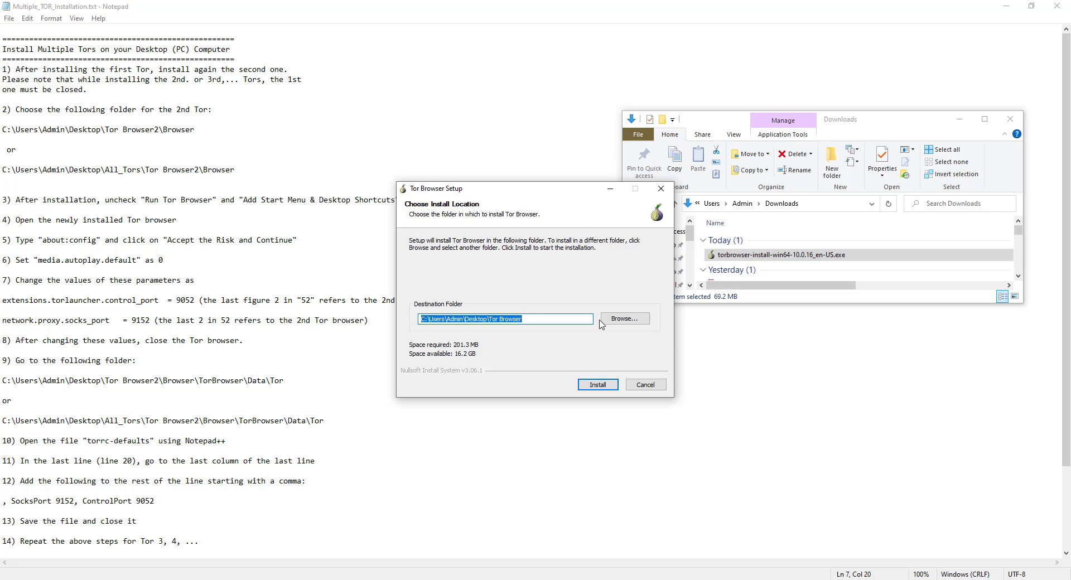
Choose the All_Tors folder on the desktop as the installation location.
left_click(616, 319)
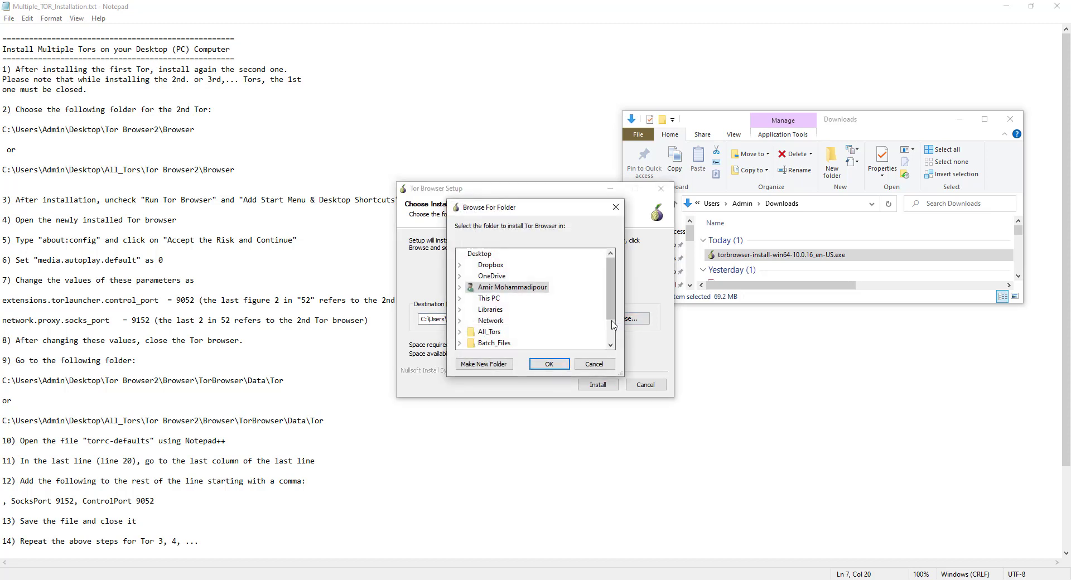
left_click(488, 333)
left_click(548, 363)
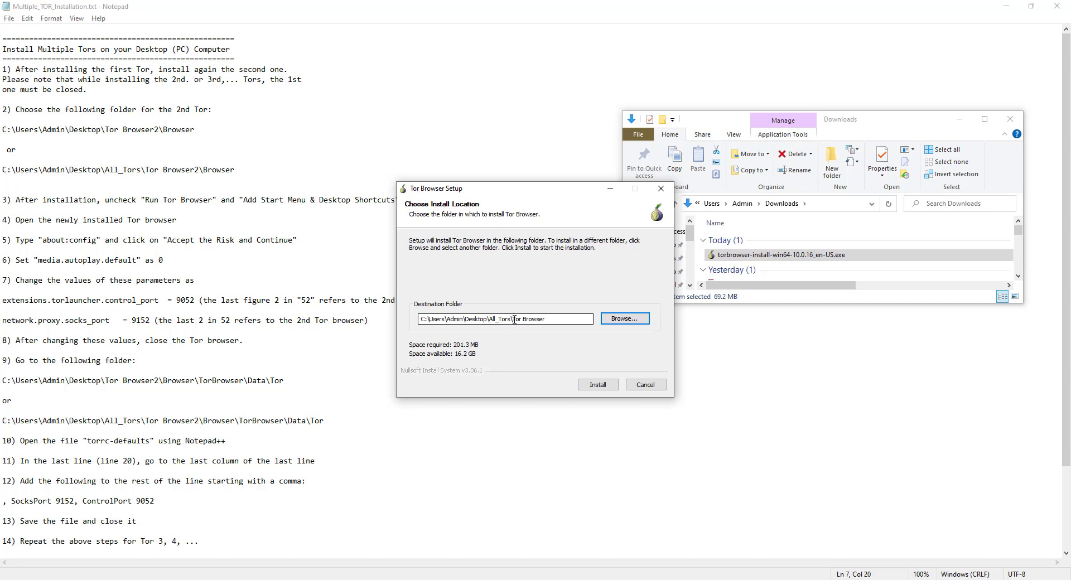
Set the destination folder to C:\Users\Admin\Desktop\All_Tors\Tor Browser2 after checking the existing folder, and start the installation.
double_click(490, 320)
left_click(523, 321)
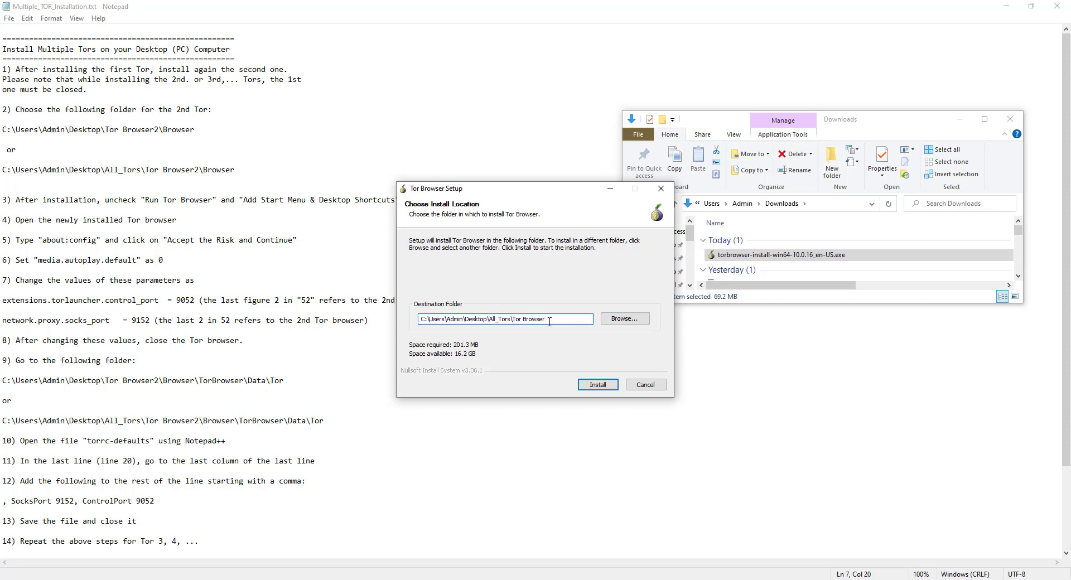
left_click(549, 322)
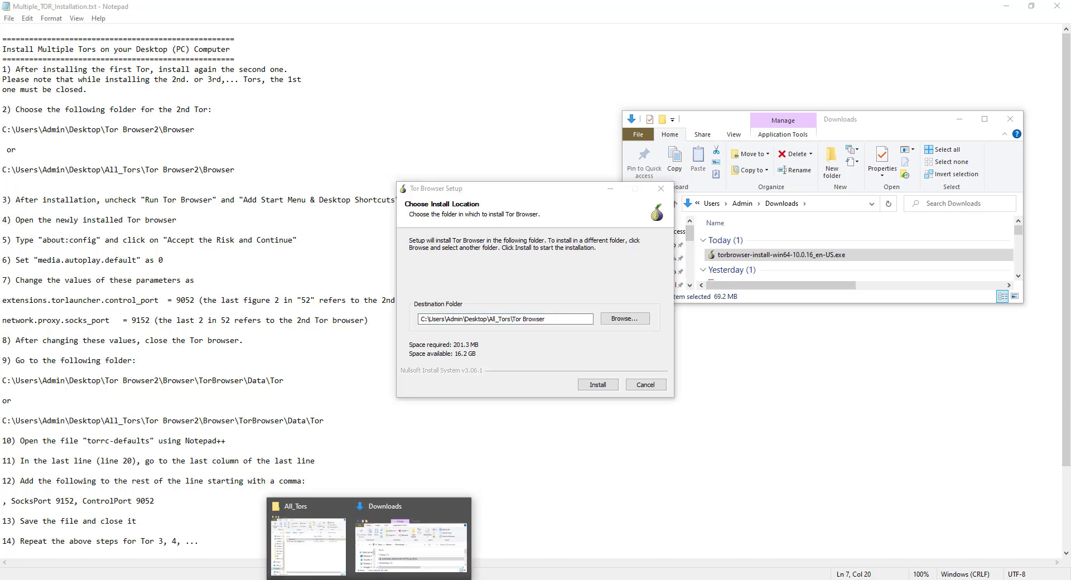
left_click(307, 534)
left_click(406, 204)
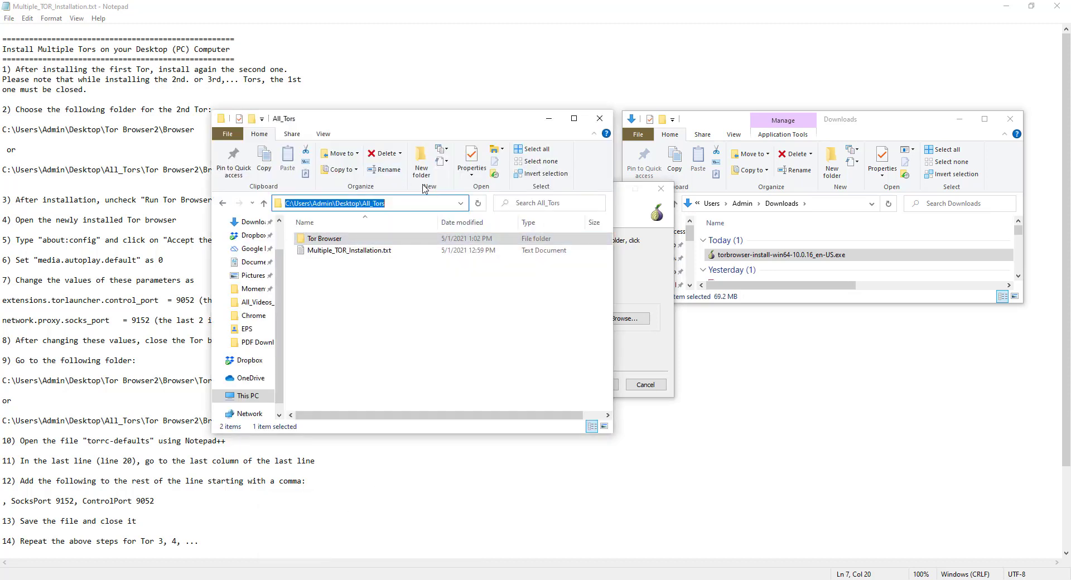
left_click_drag(447, 131, 823, 217)
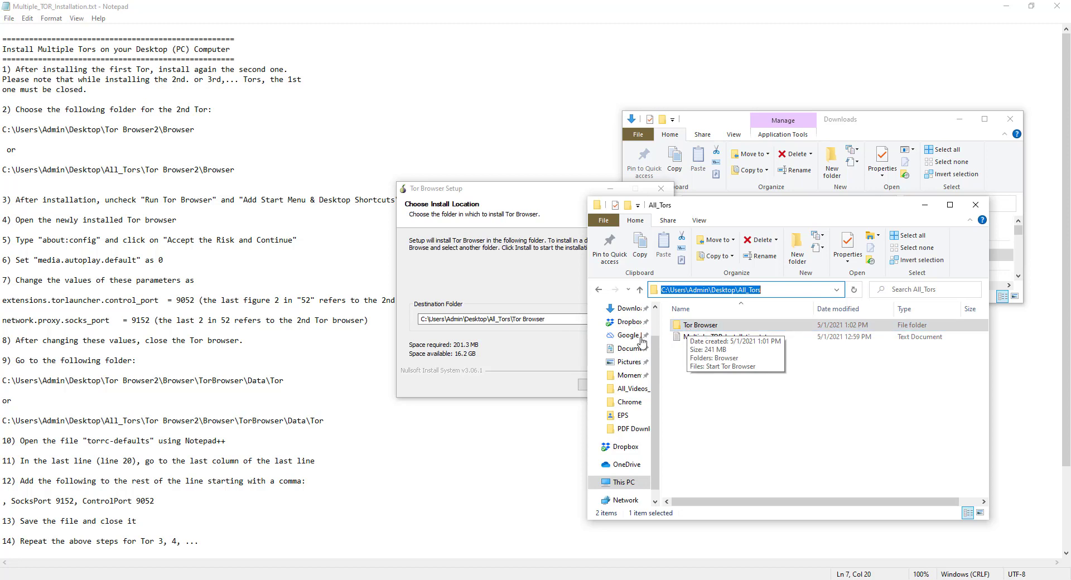
left_click(556, 319)
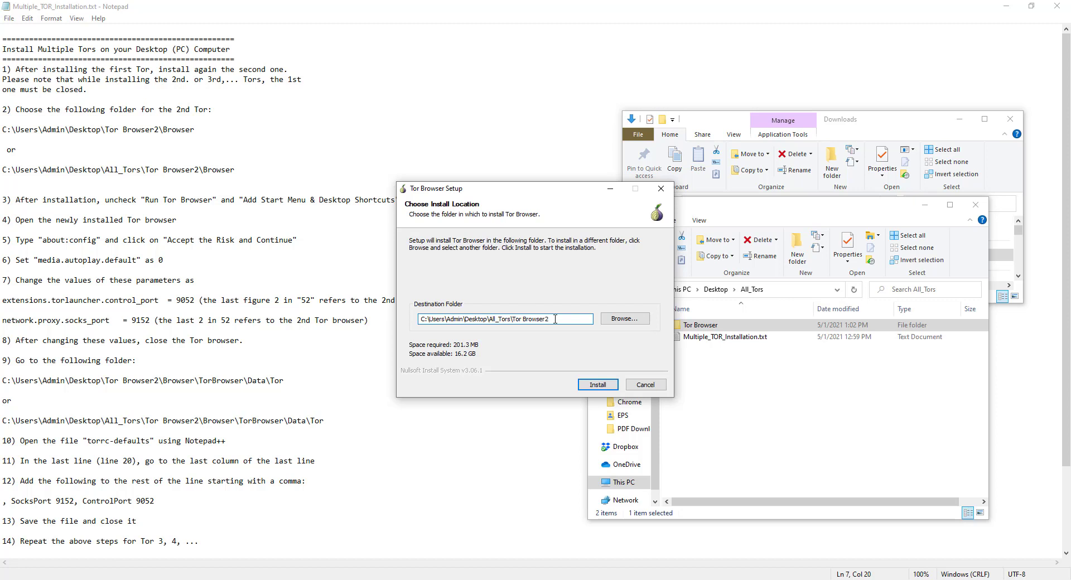
left_click(598, 385)
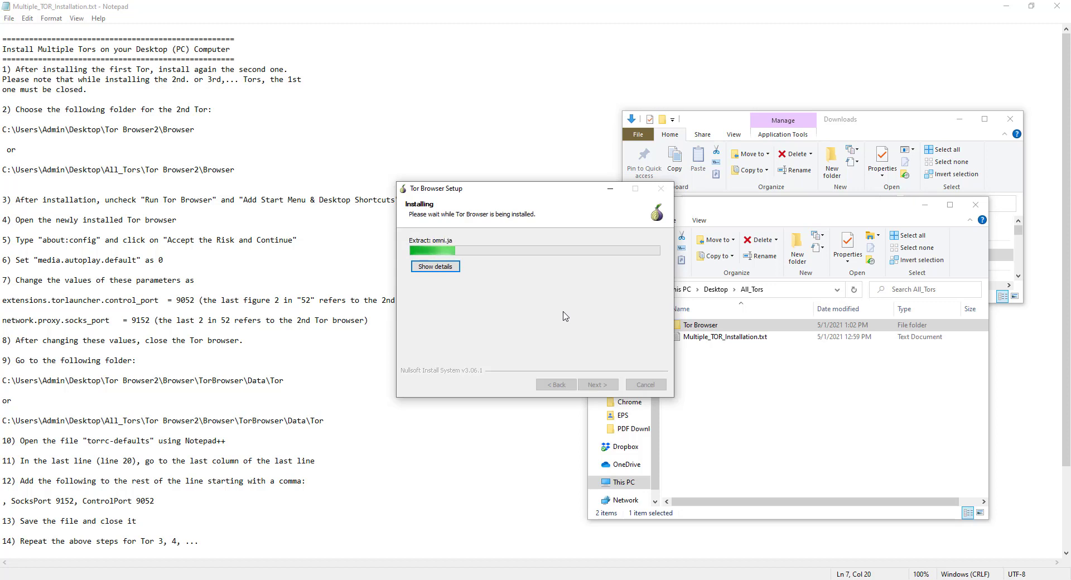
Finish the setup without running Tor Browser or adding Start Menu and desktop shortcuts.
left_click_drag(524, 188, 278, 128)
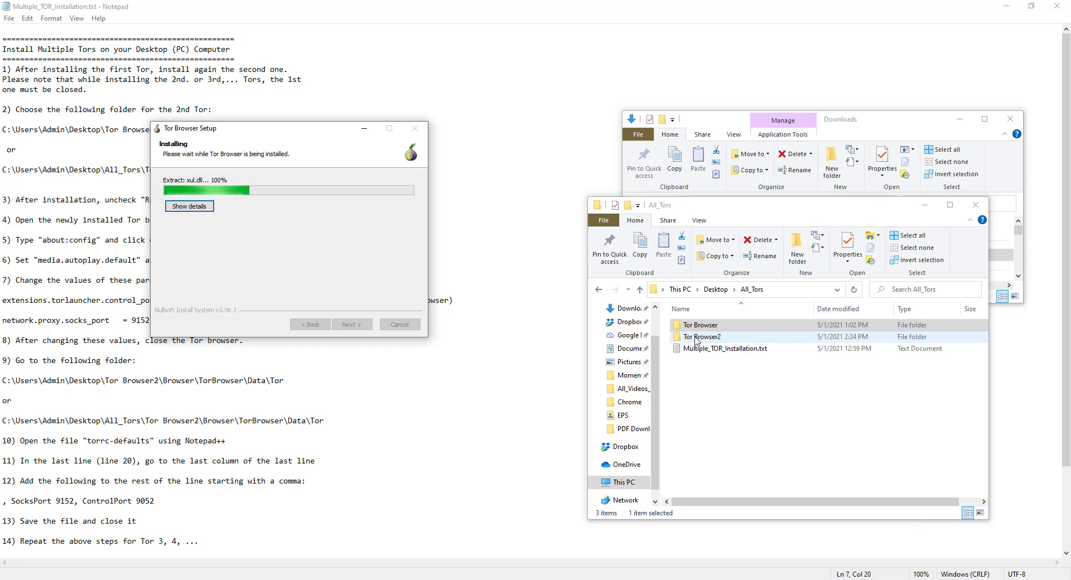
left_click_drag(314, 140, 384, 225)
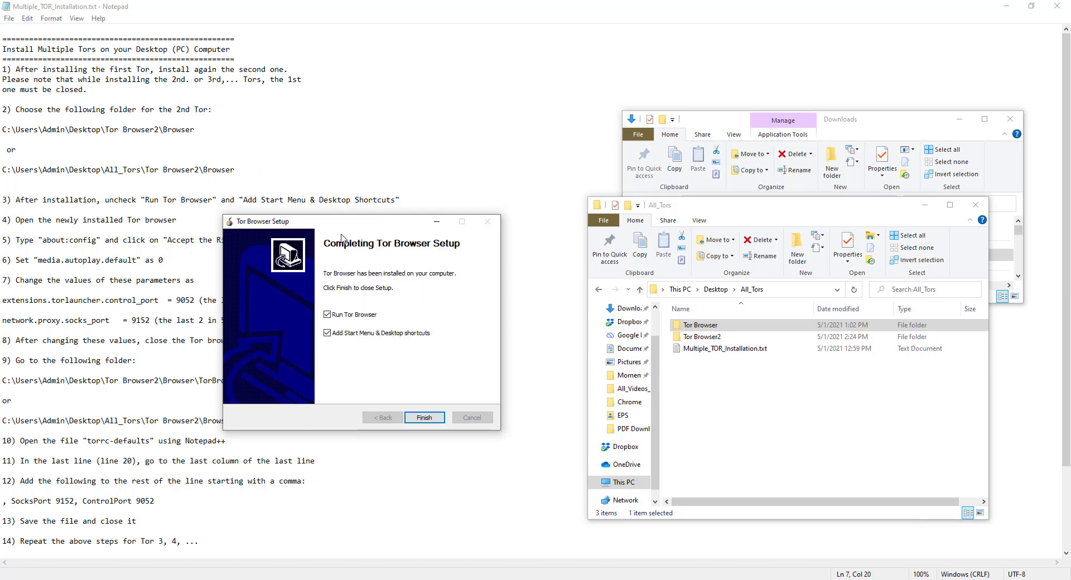
left_click_drag(343, 227, 381, 272)
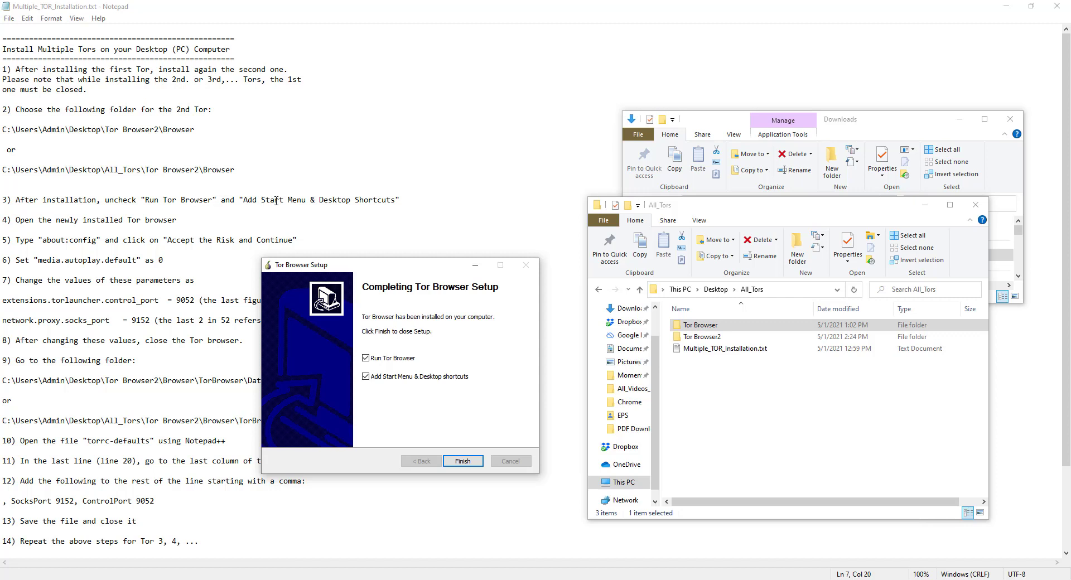
left_click(366, 377)
left_click(461, 460)
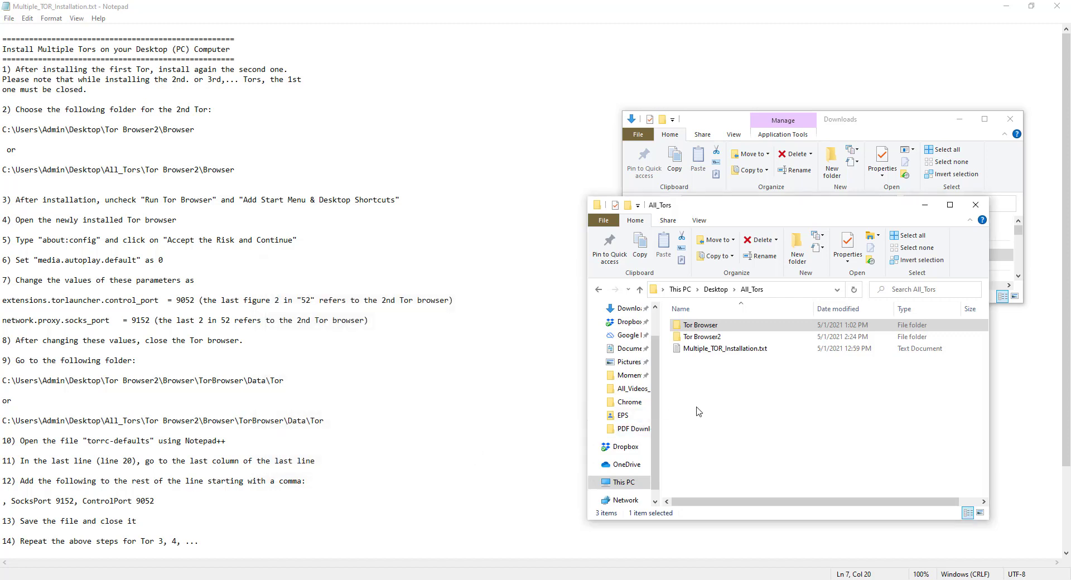
Check the contents of the Tor Browser2 and Tor Browser folders inside All_Tors.
left_click(710, 339)
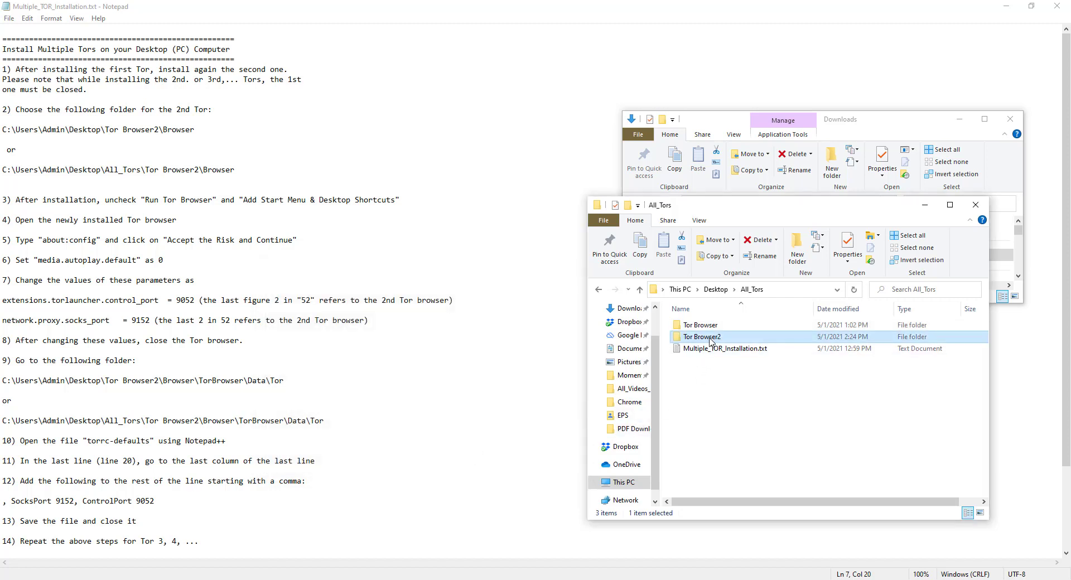
key("Return")
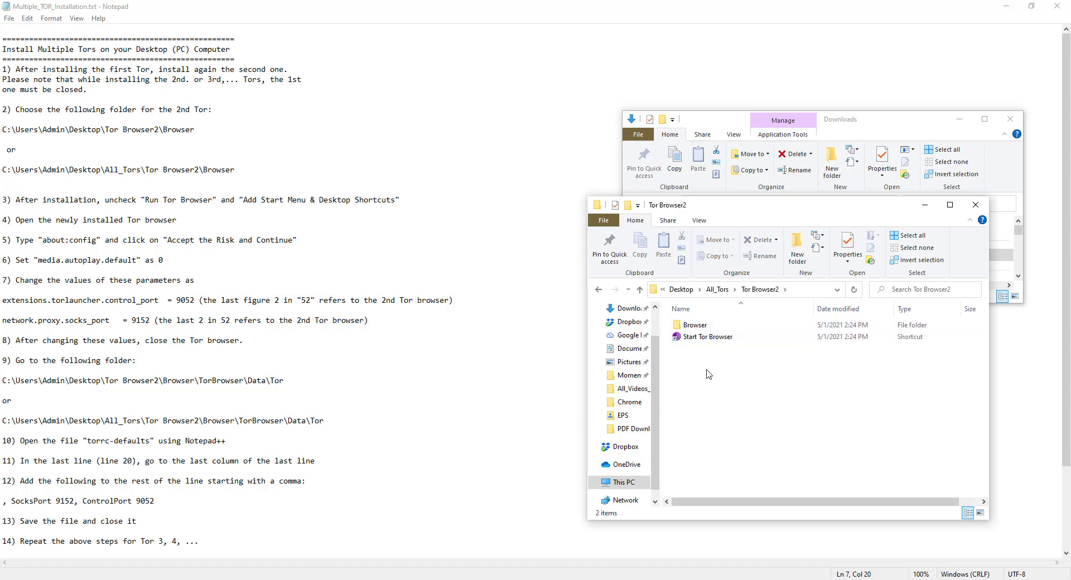
key("BackSpace")
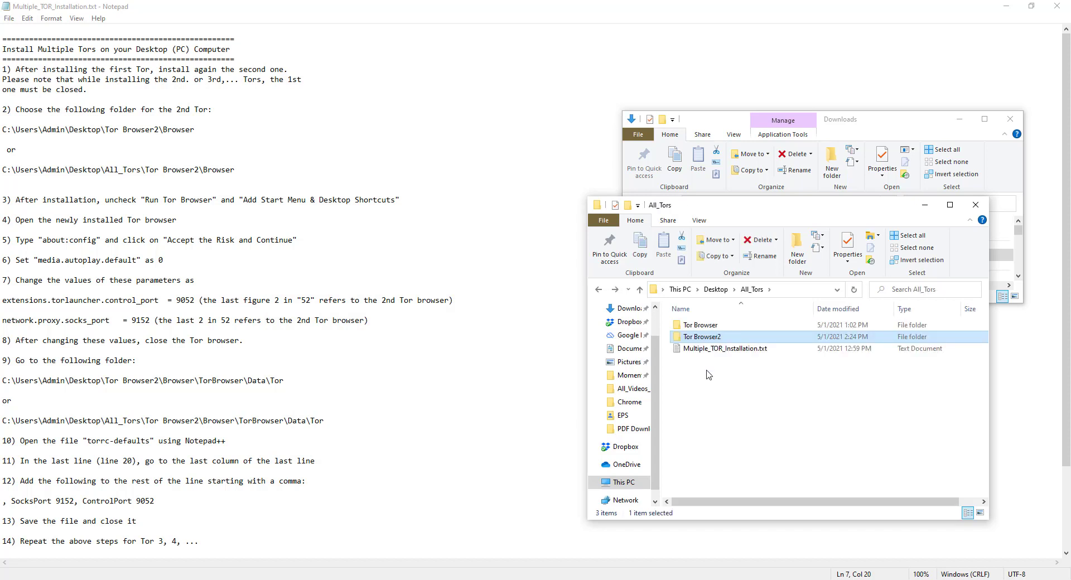
left_click(706, 329)
double_click(706, 328)
key("BackSpace")
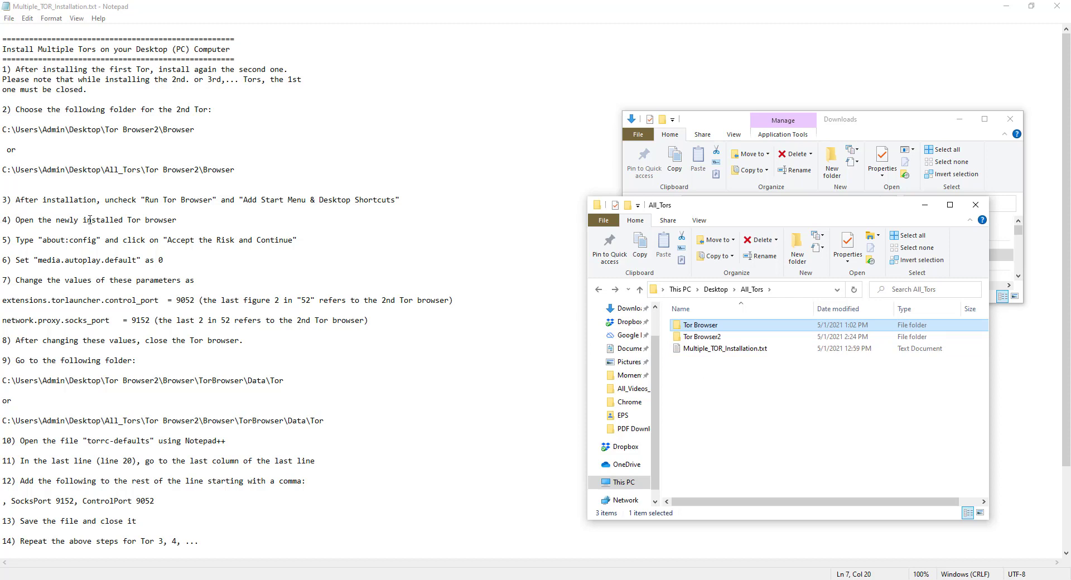
Start the newly installed Tor Browser from the Tor Browser2 folder and connect it to the Tor network.
left_click(694, 337)
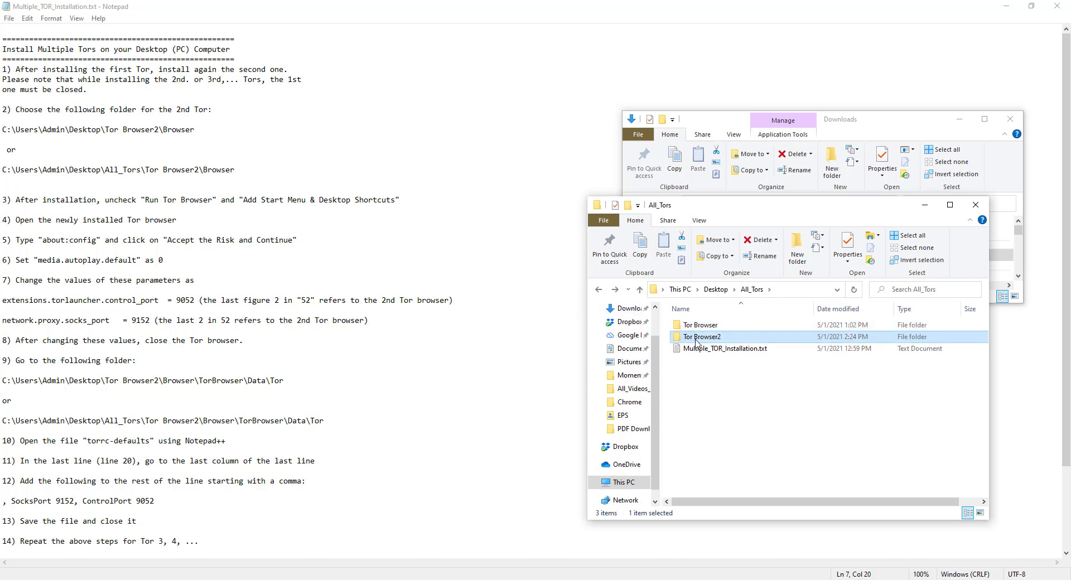
double_click(697, 338)
double_click(696, 338)
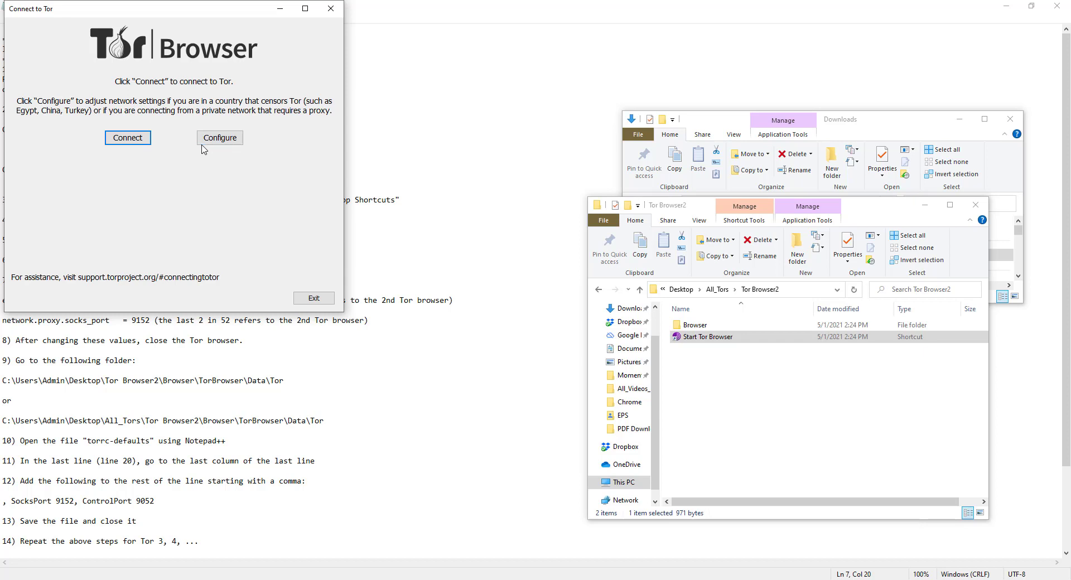
left_click(126, 140)
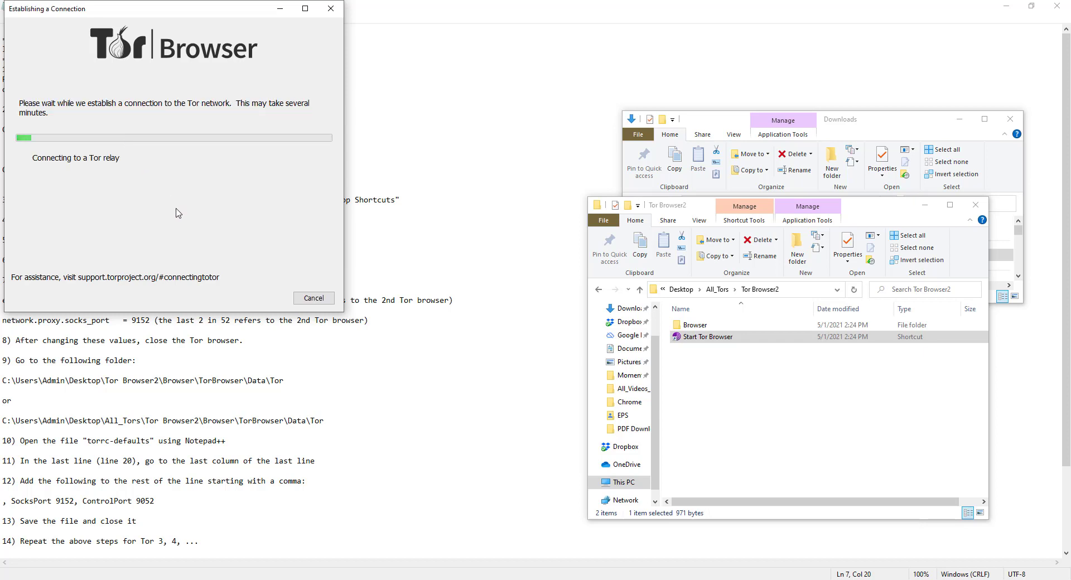
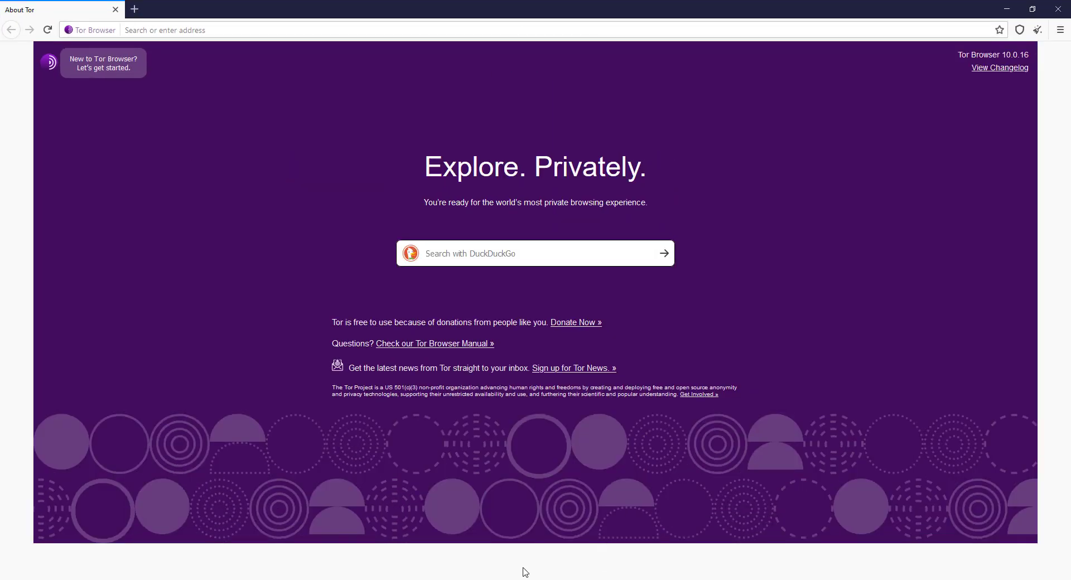
Copy about:config from the Notepad instructions, open it in Tor Browser, and accept the risk to reach the advanced preferences.
key("alt+Tab")
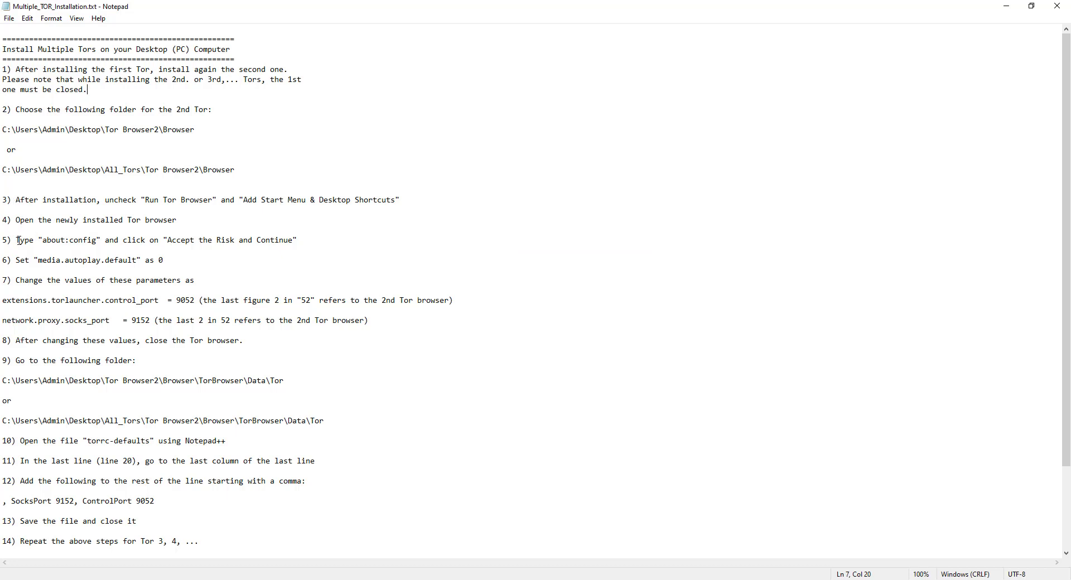
left_click_drag(46, 241, 58, 242)
left_click_drag(44, 241, 98, 237)
key("ctrl+c")
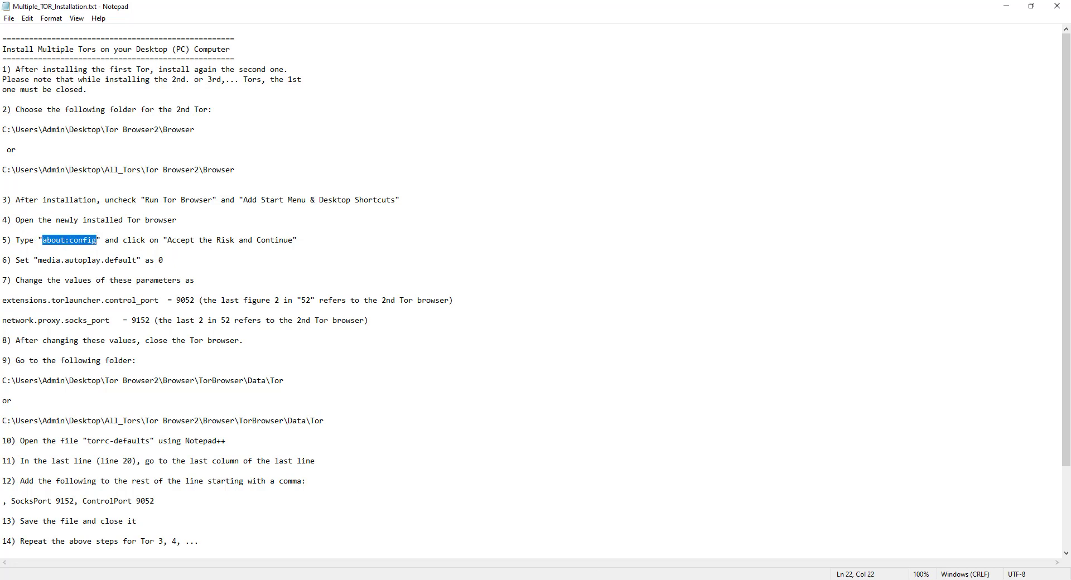
left_click(571, 579)
left_click(182, 31)
key("ctrl+v")
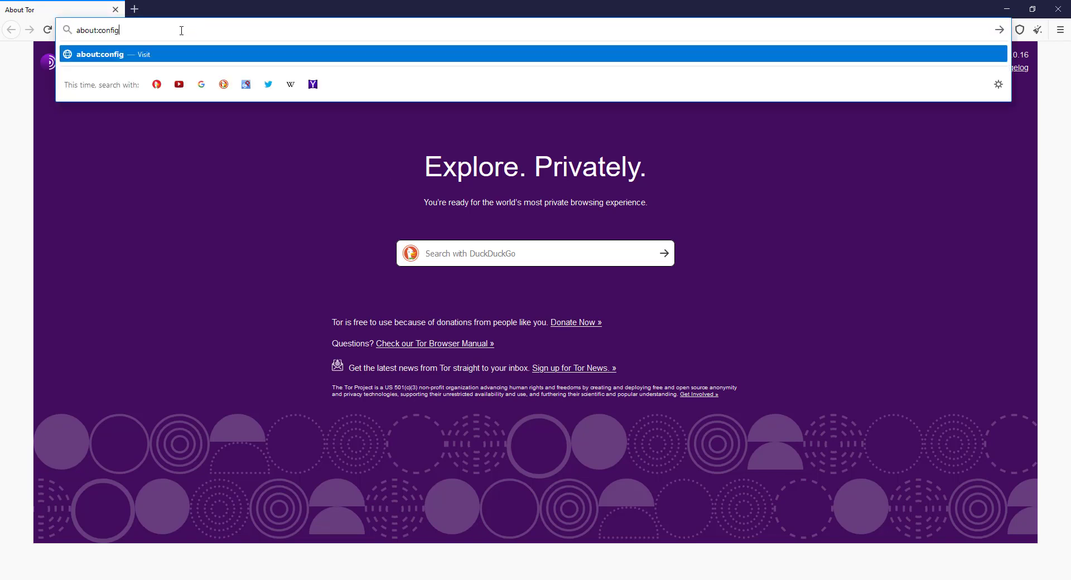
key("Return")
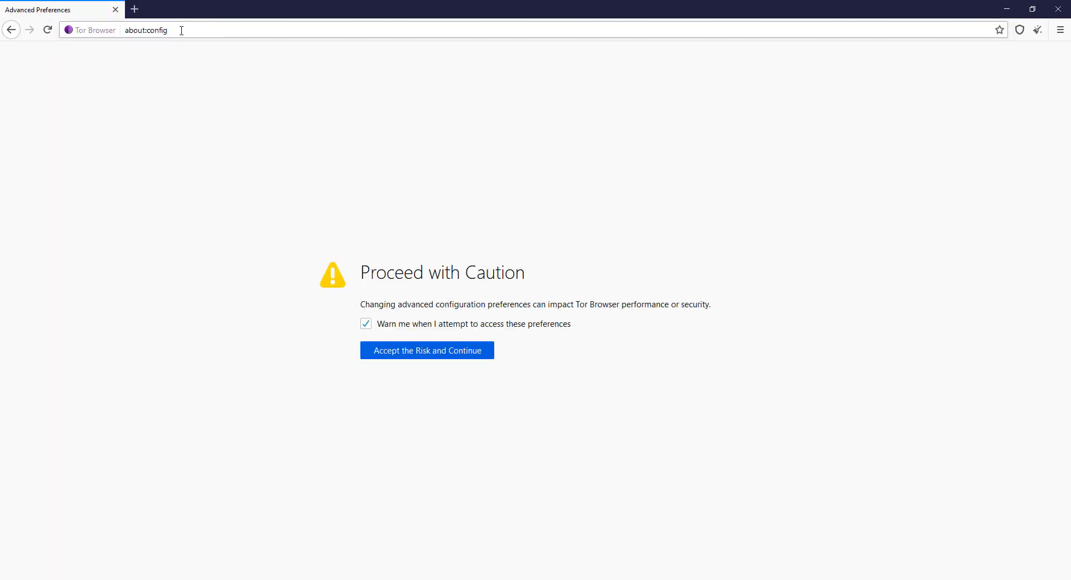
left_click(412, 353)
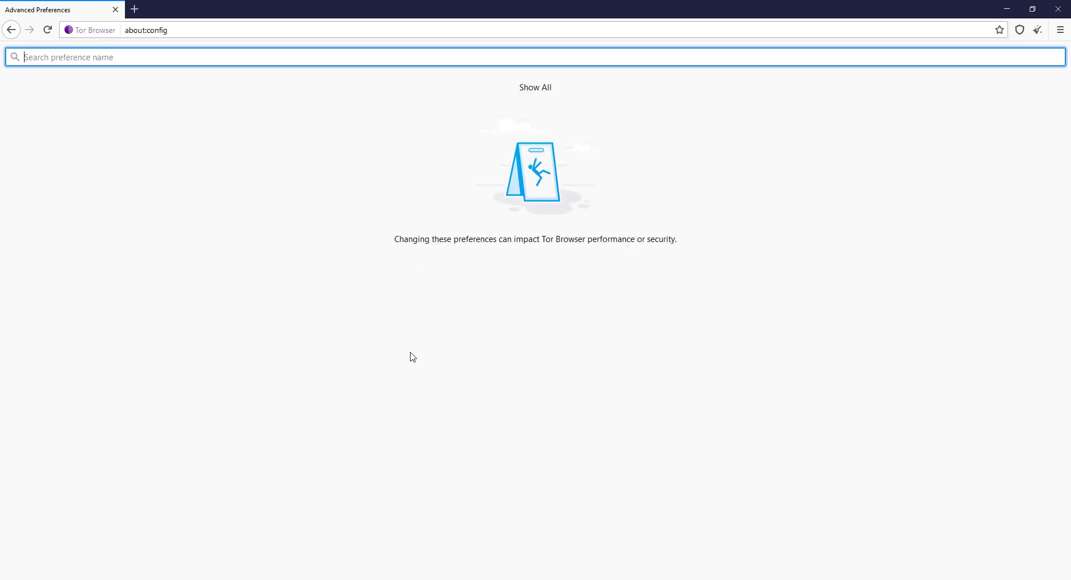
Look up the media.autoplay.default preference using the name copied from the instructions and set it to 0.
left_click(318, 578)
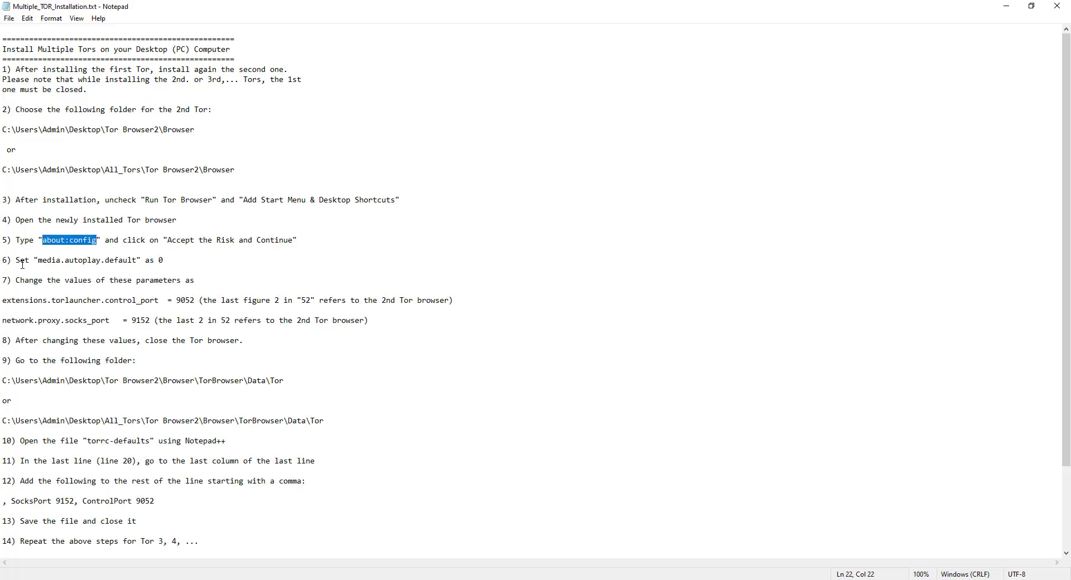
left_click_drag(38, 261, 138, 262)
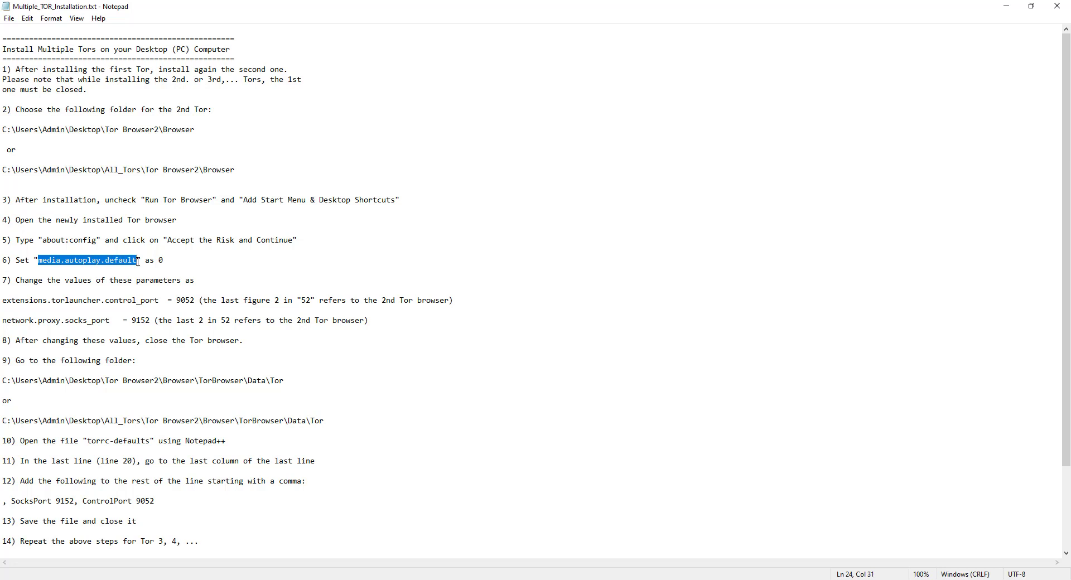
right_click(138, 261)
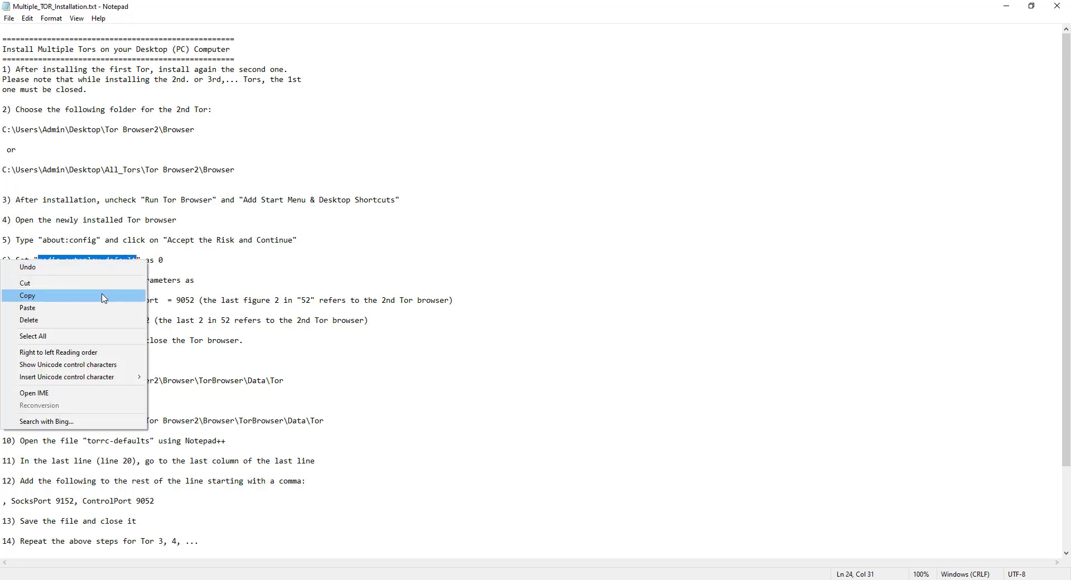
left_click(104, 298)
key("alt+Tab")
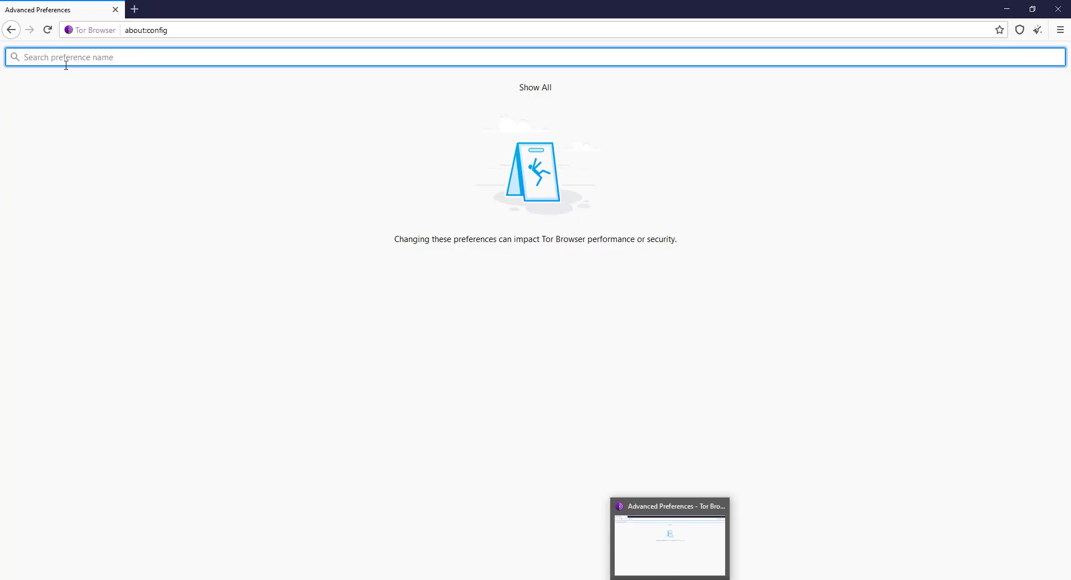
key("ctrl+v")
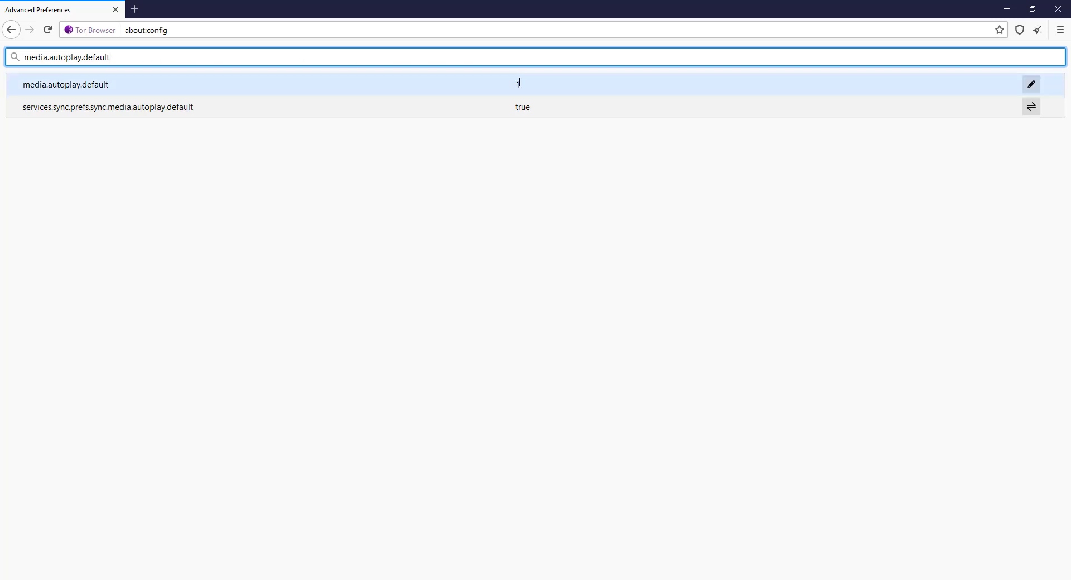
left_click(1032, 87)
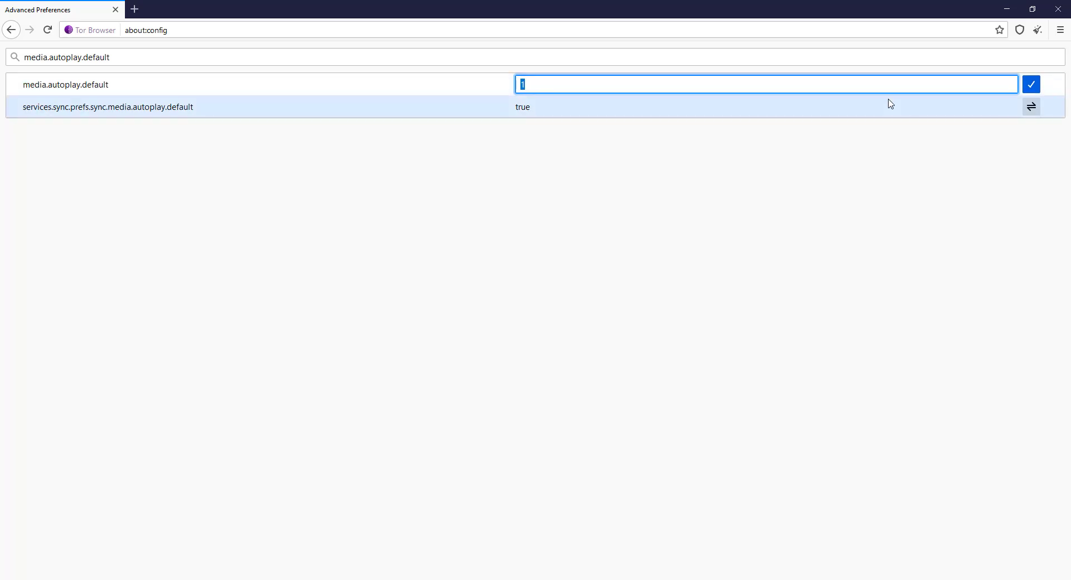
type("0")
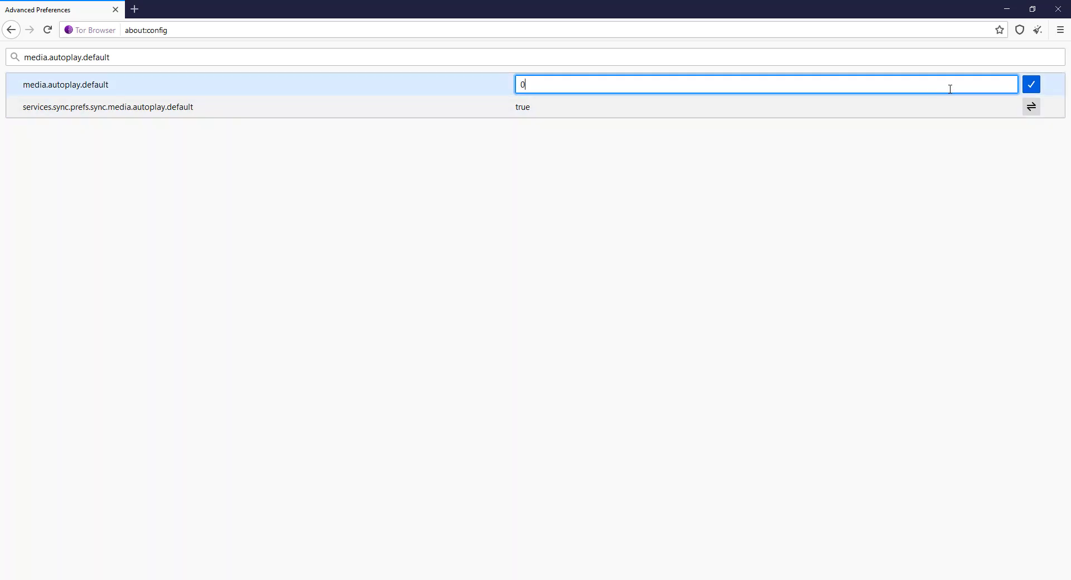
left_click(1032, 84)
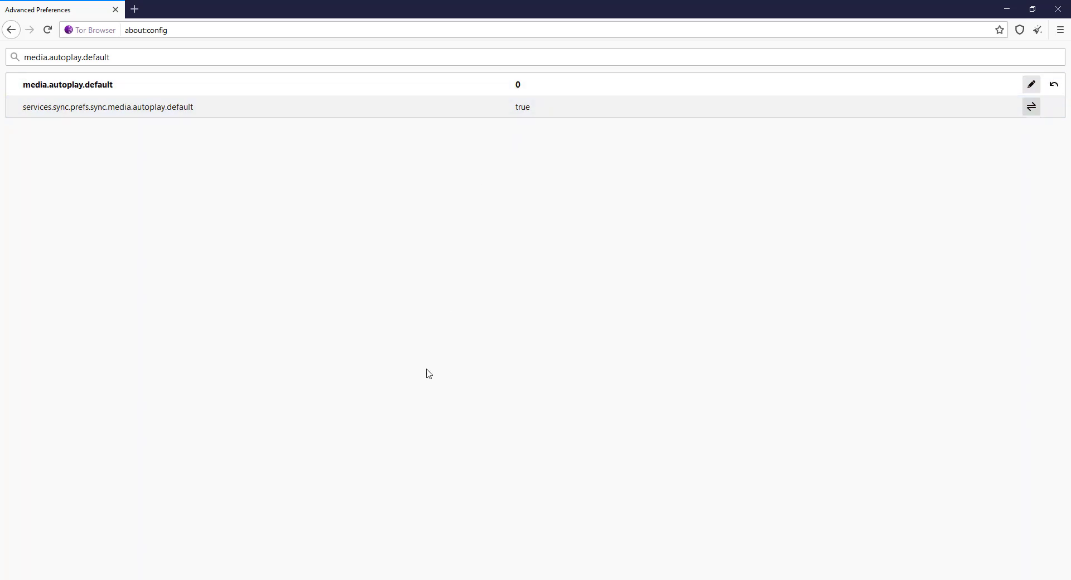
Find extensions.torlauncher.control_port in the advanced preferences using the name copied from the instructions and set it to 9052.
key("alt+Tab")
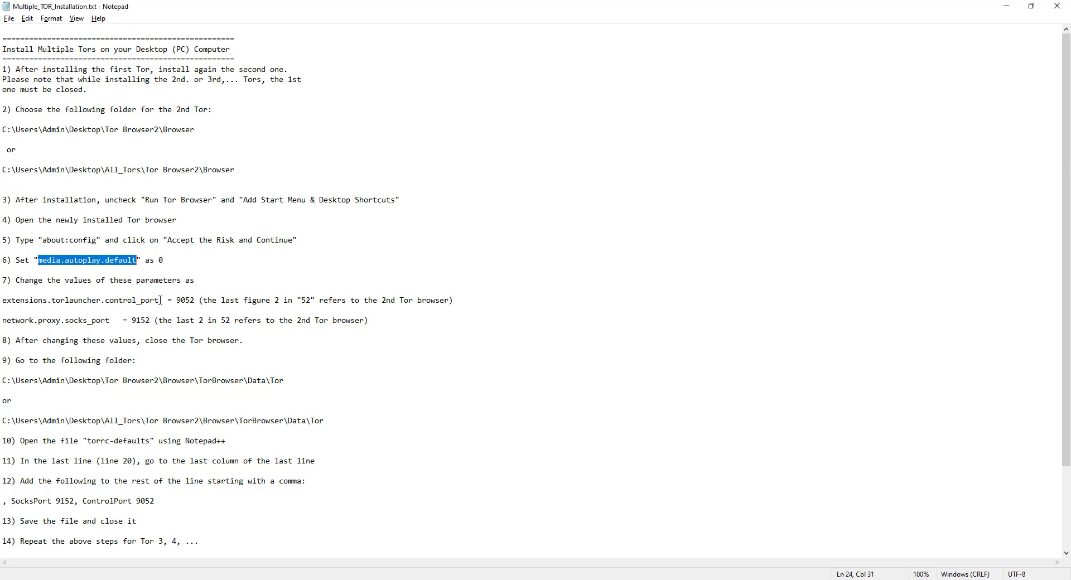
left_click_drag(161, 300, 1, 302)
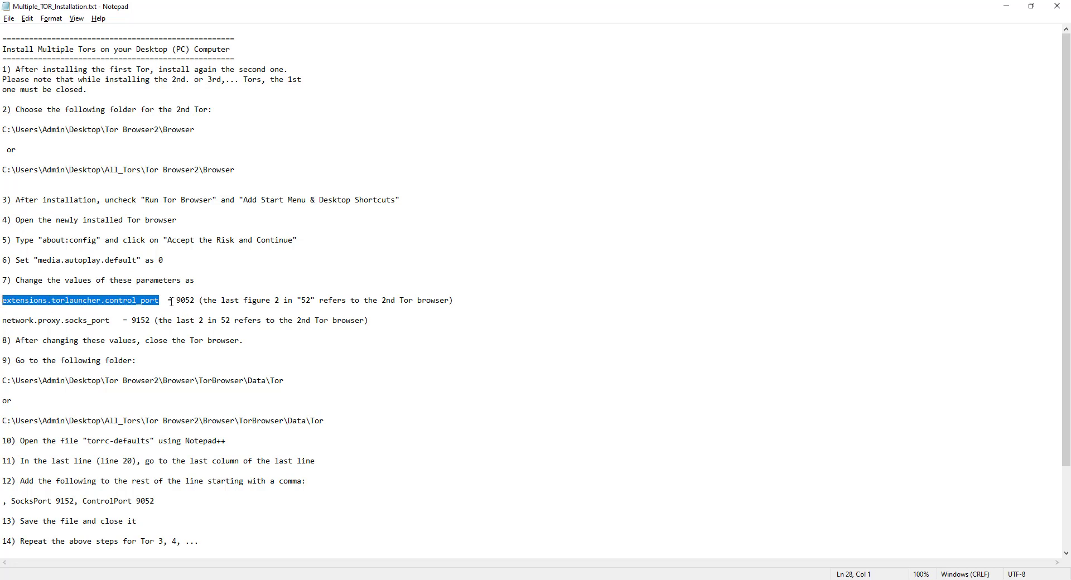
right_click(2, 302)
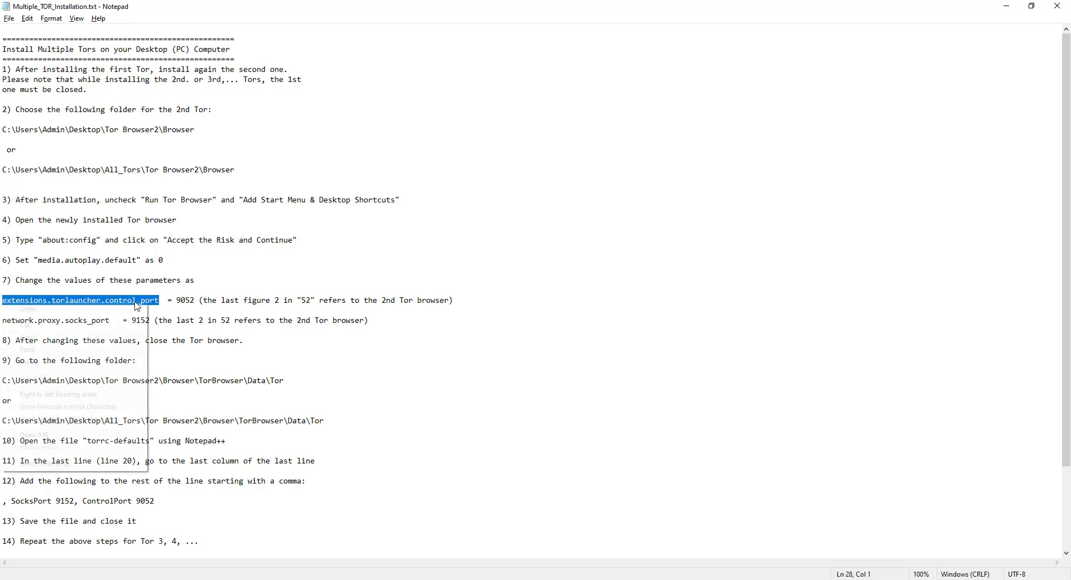
left_click(122, 339)
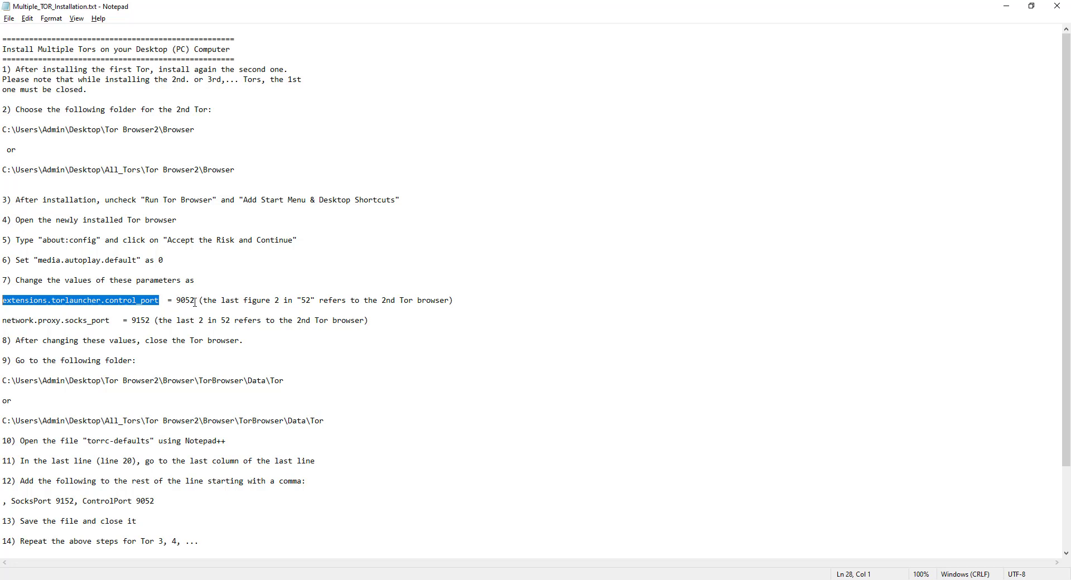
key("alt+Tab")
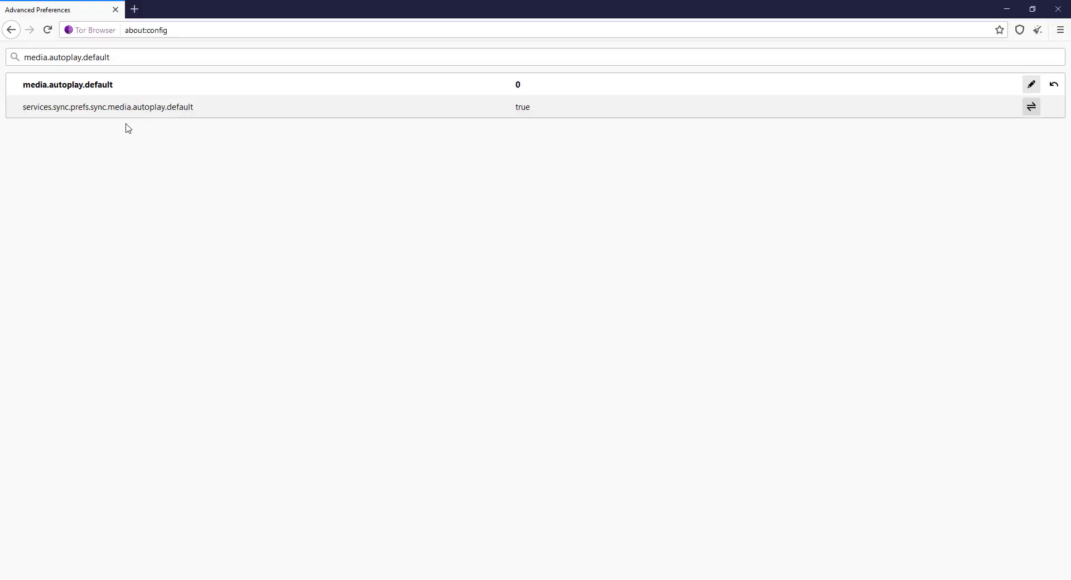
left_click_drag(118, 56, 2, 61)
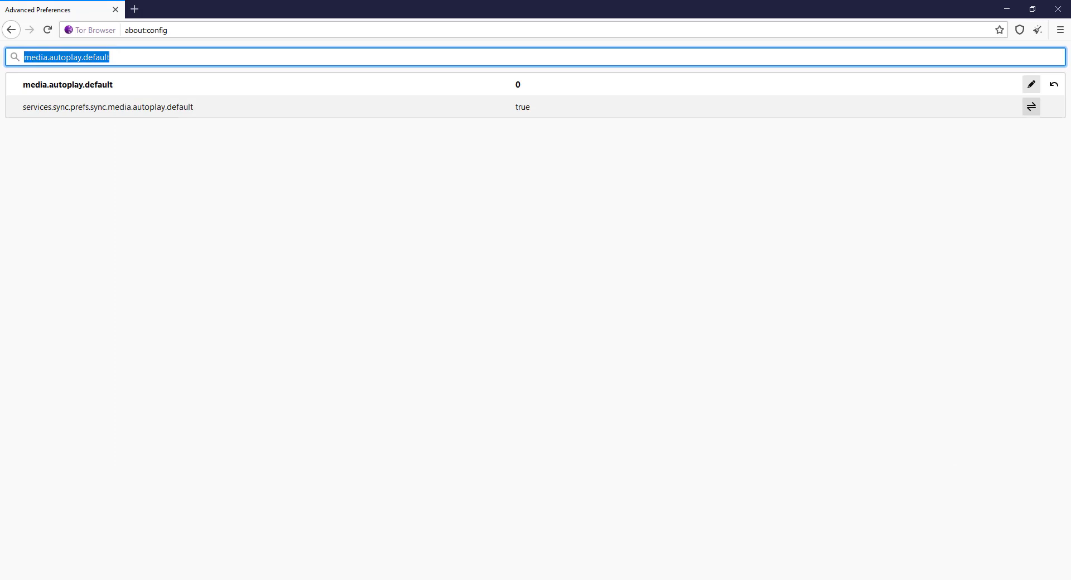
key("ctrl+v")
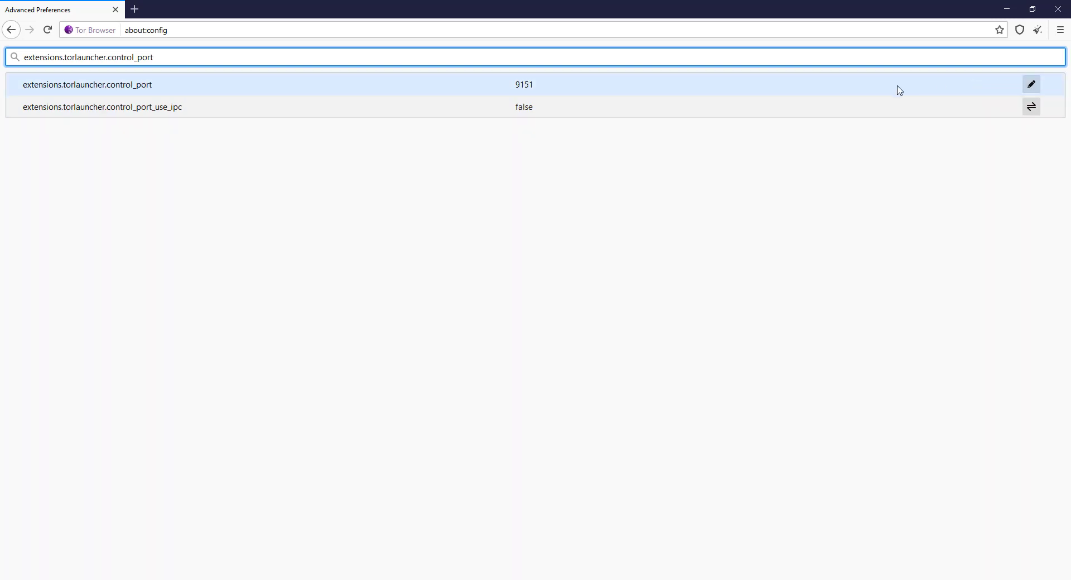
left_click(1031, 84)
type("9052")
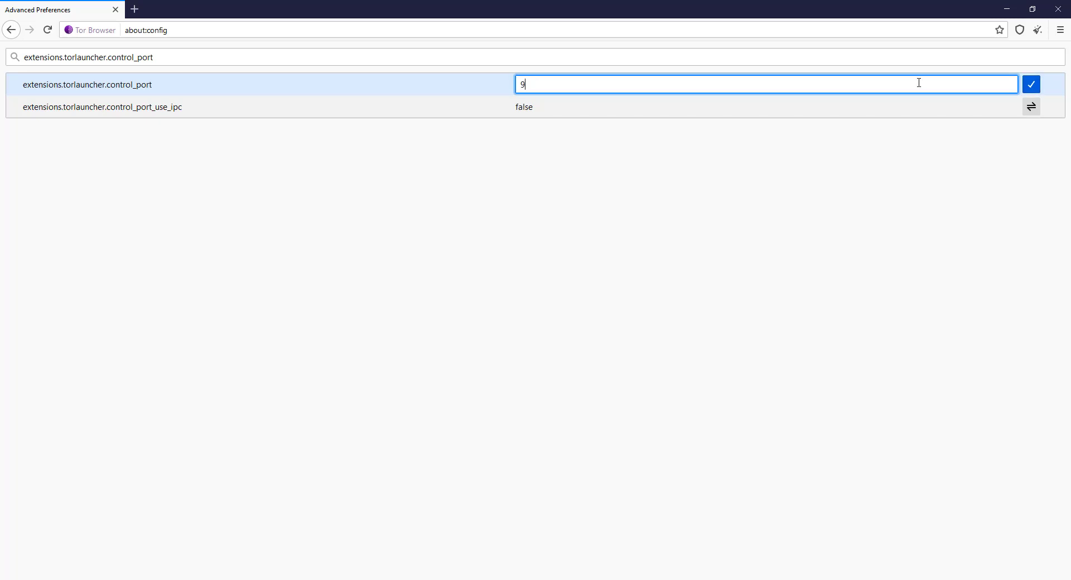
left_click(1031, 84)
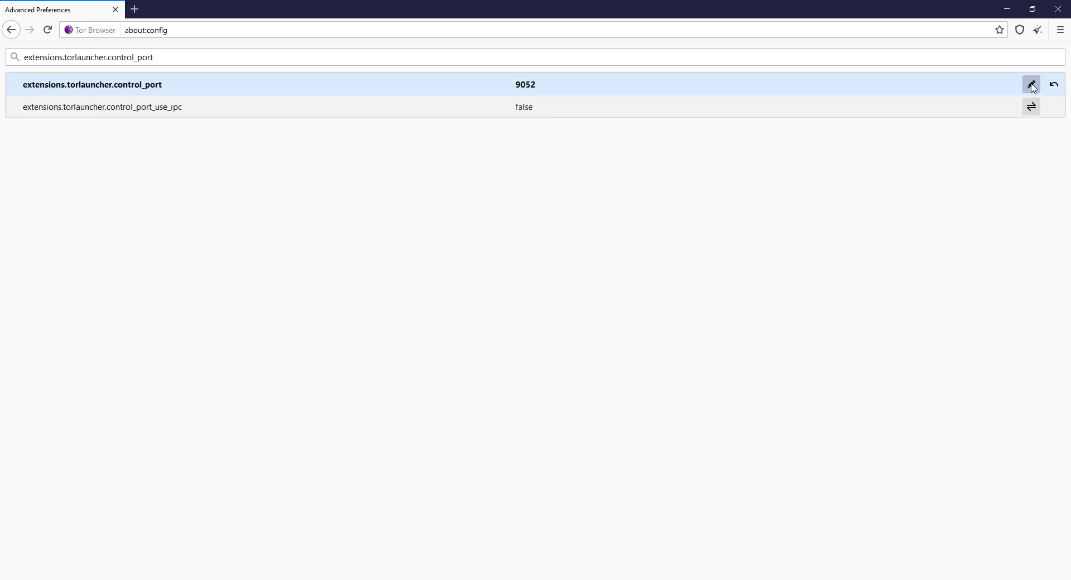
Find network.proxy.socks_port in the advanced preferences using the name copied from the instructions and set it to 9152.
left_click(312, 579)
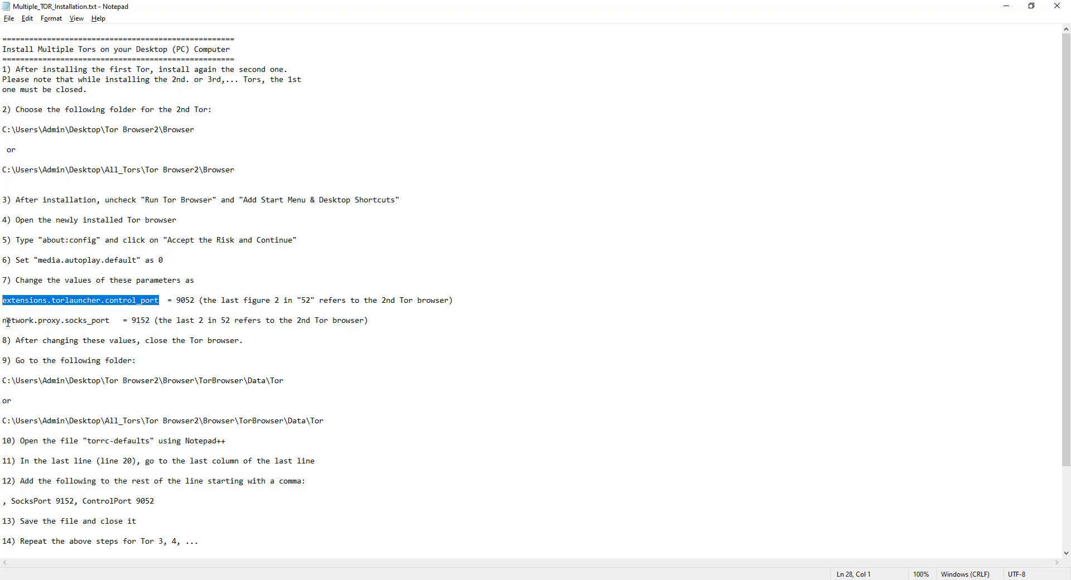
left_click_drag(2, 322, 110, 318)
key("ctrl+c")
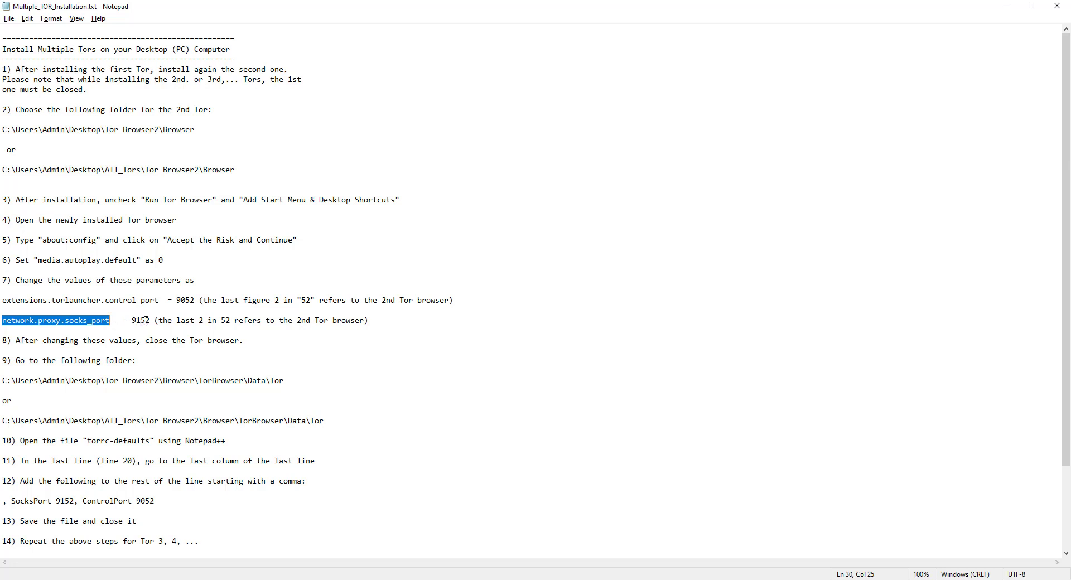
key("alt+Tab")
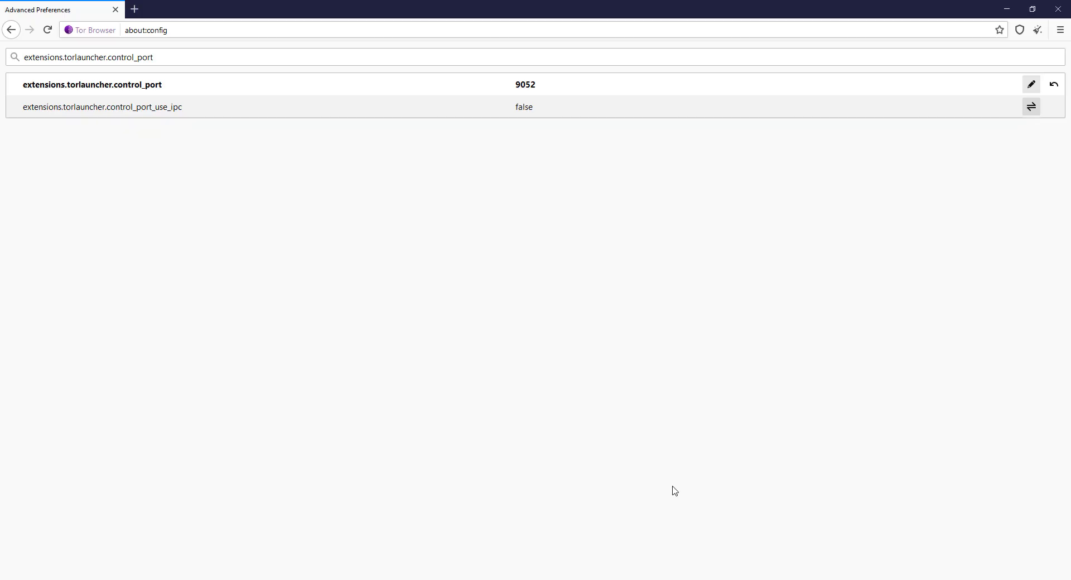
left_click(451, 57)
key("ctrl+shift+Left")
key("ctrl+a")
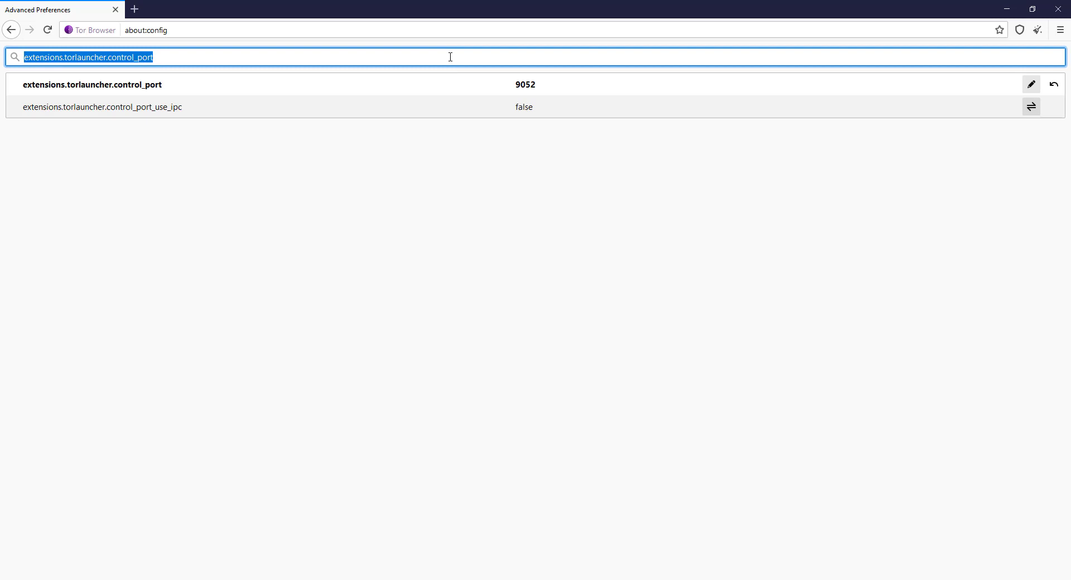
key("ctrl+v")
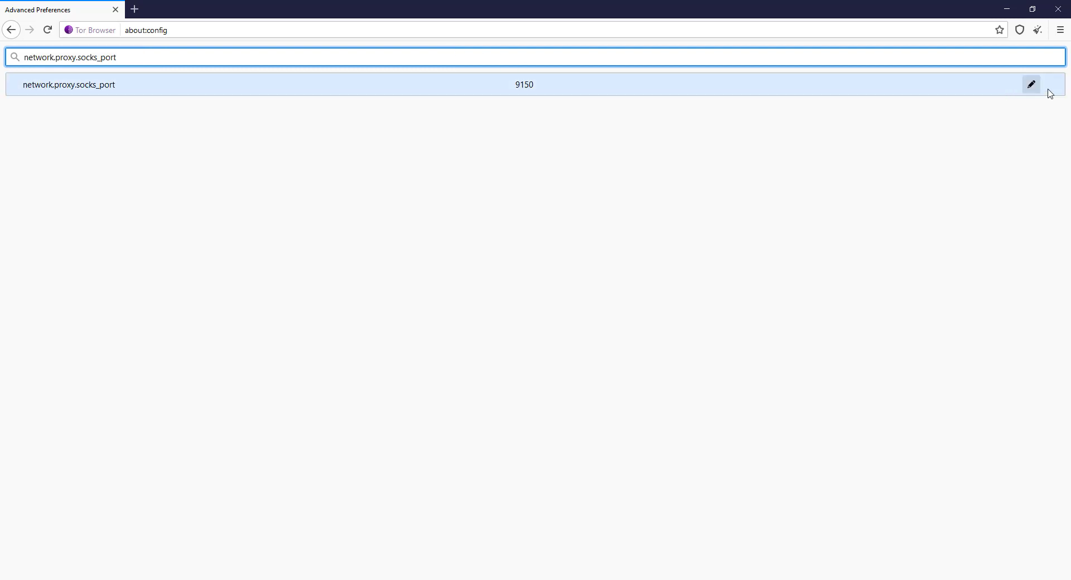
left_click(1032, 85)
left_click(594, 85)
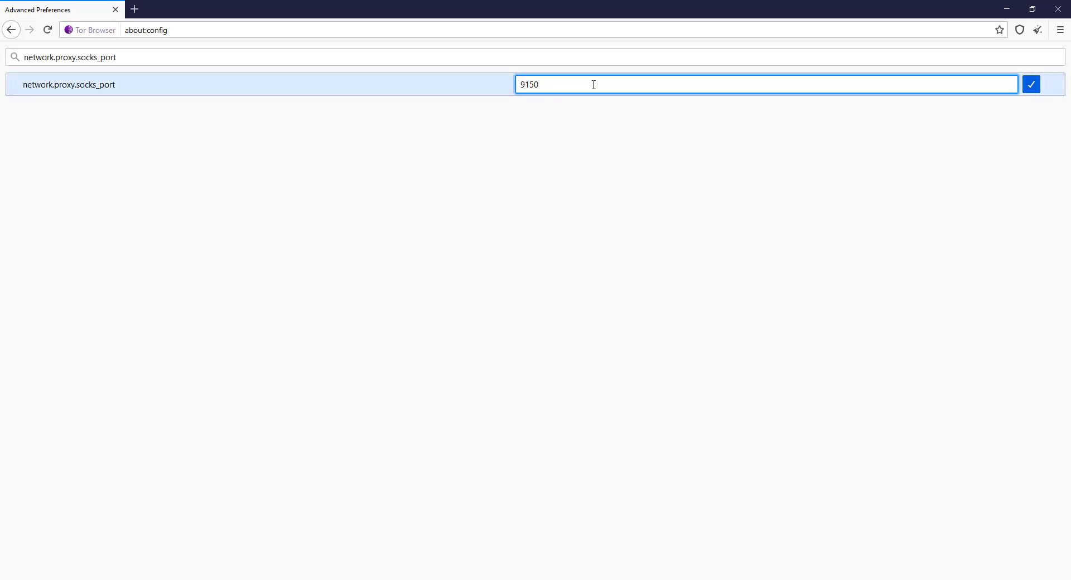
type("2")
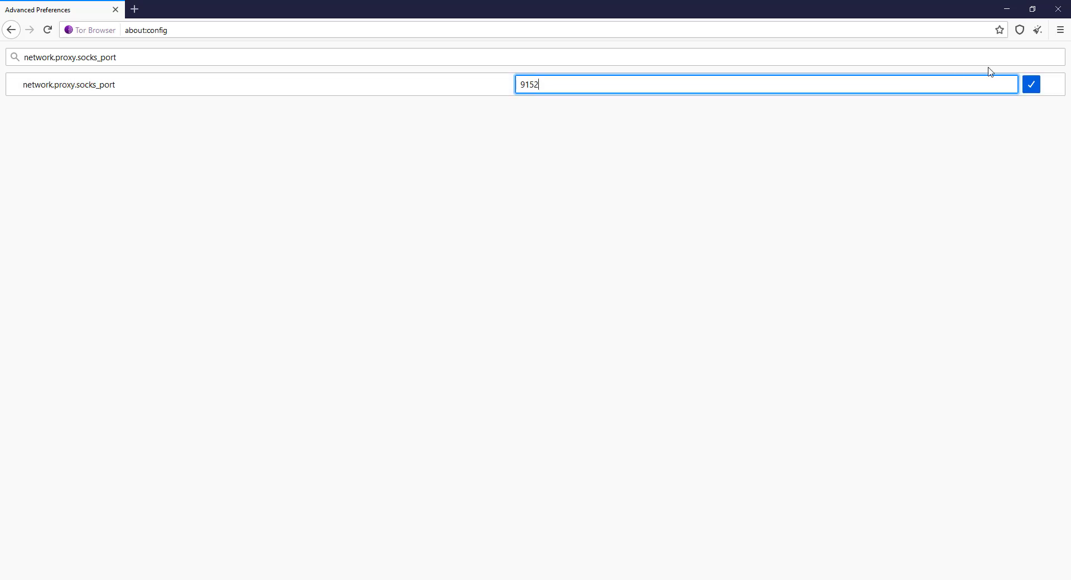
left_click(1034, 86)
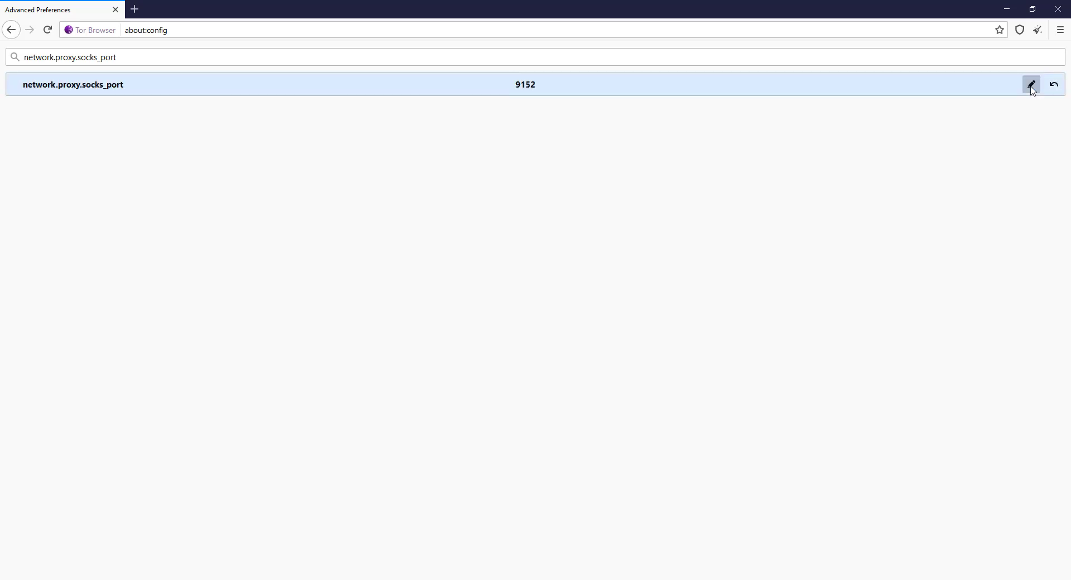
Check the next instruction in the Notepad file and close the second Tor Browser.
key("alt+Tab")
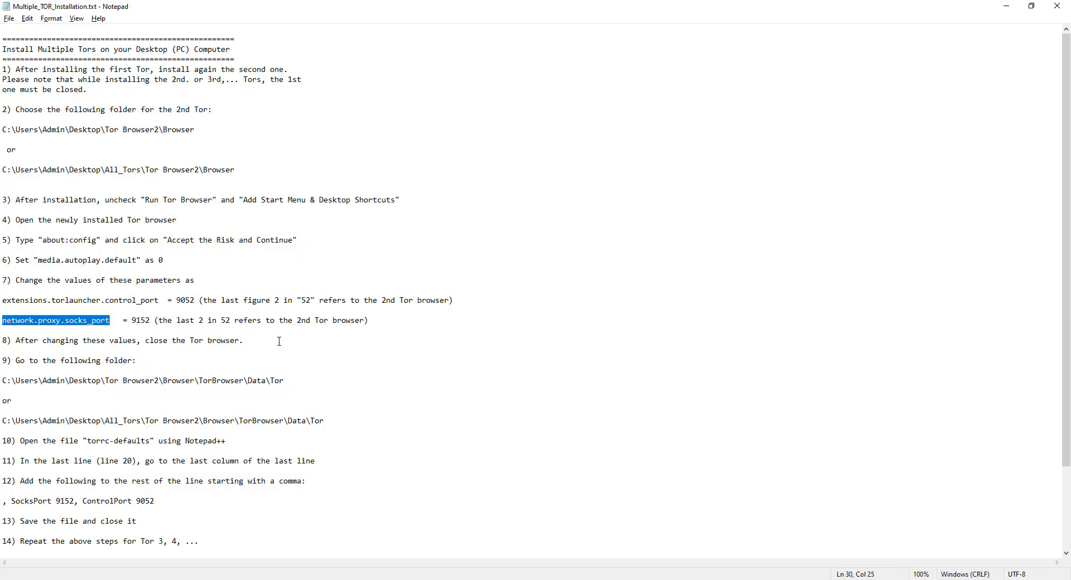
key("alt+Tab")
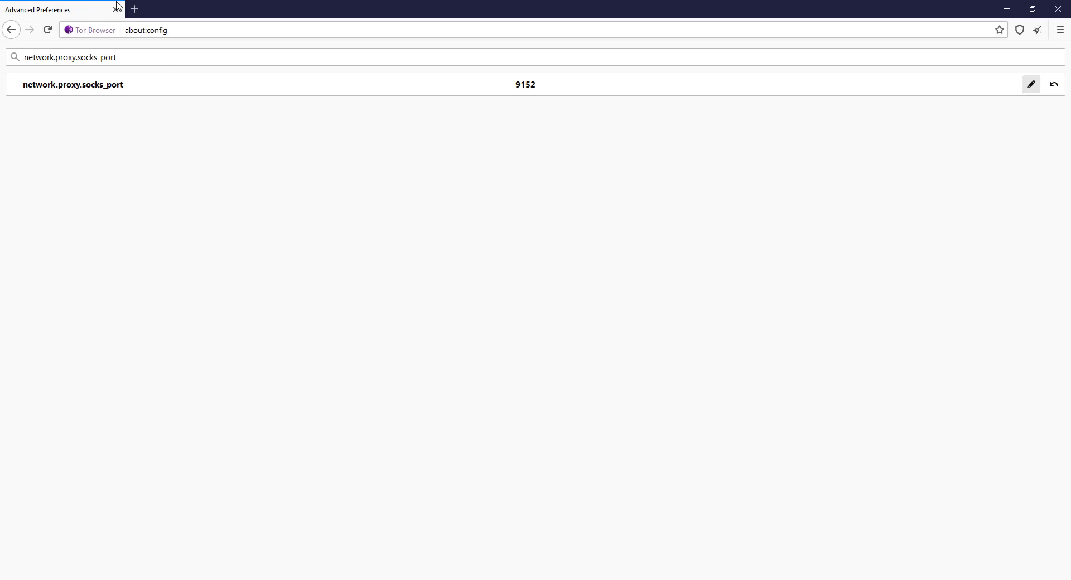
left_click(1058, 8)
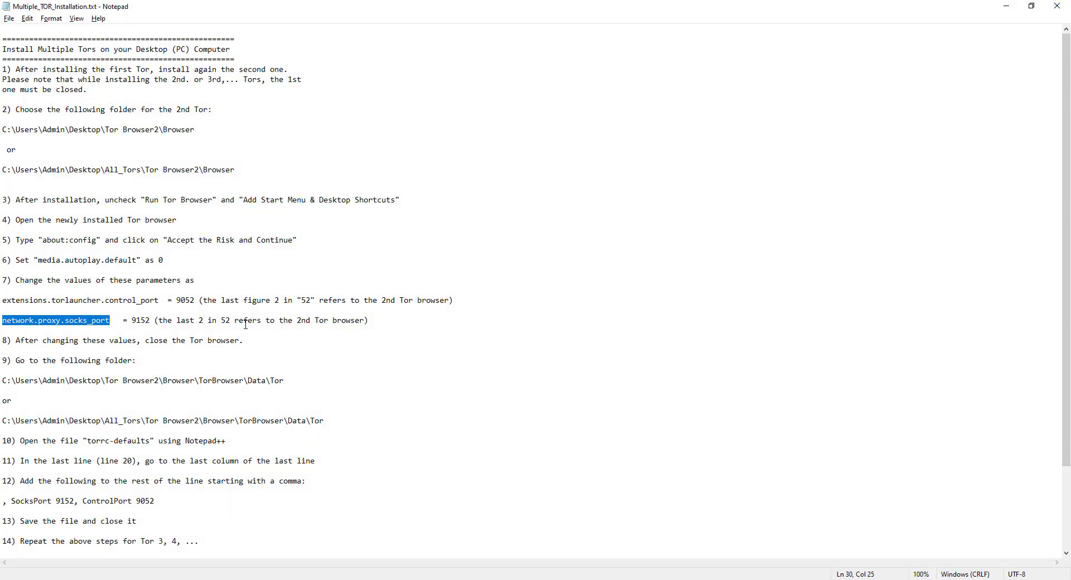
Read the instruction giving the Data\Tor folder path of the second Tor Browser, including the All_Tors and user folder parts.
scroll(188, 348, "down", 2)
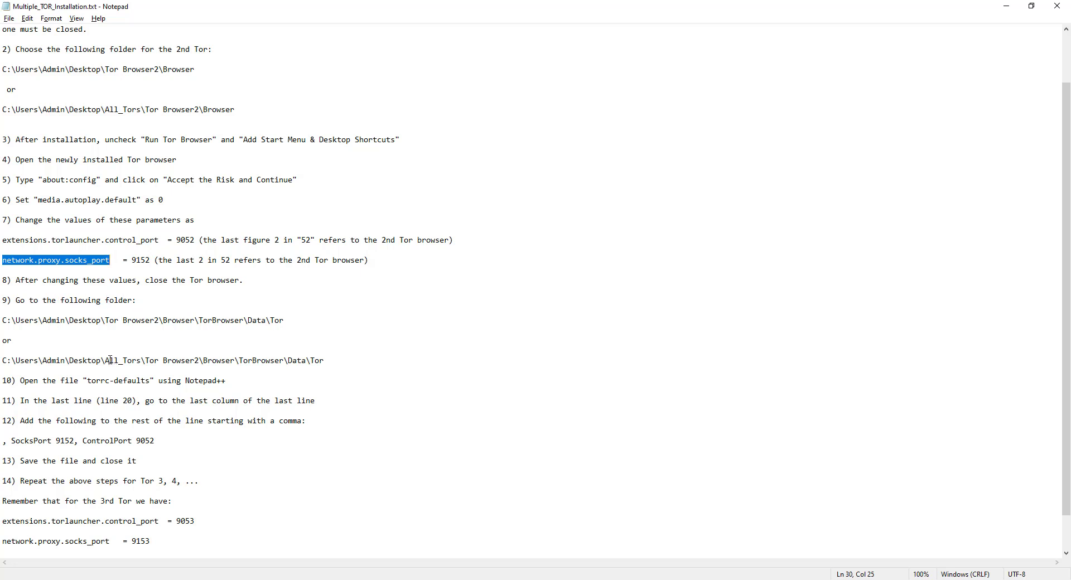
left_click(2, 321)
left_click_drag(2, 320, 289, 321)
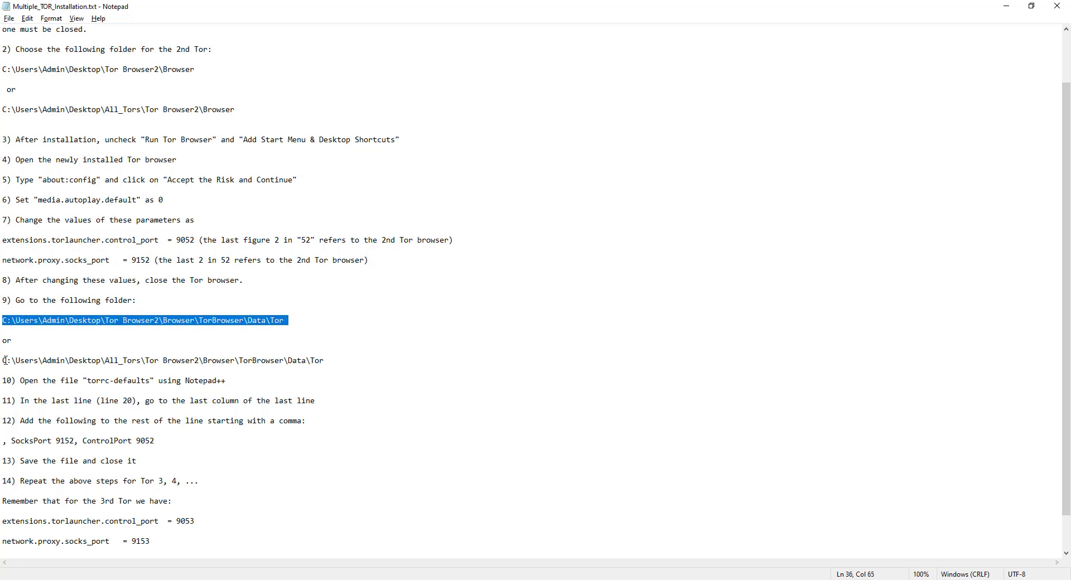
left_click_drag(105, 361, 141, 359)
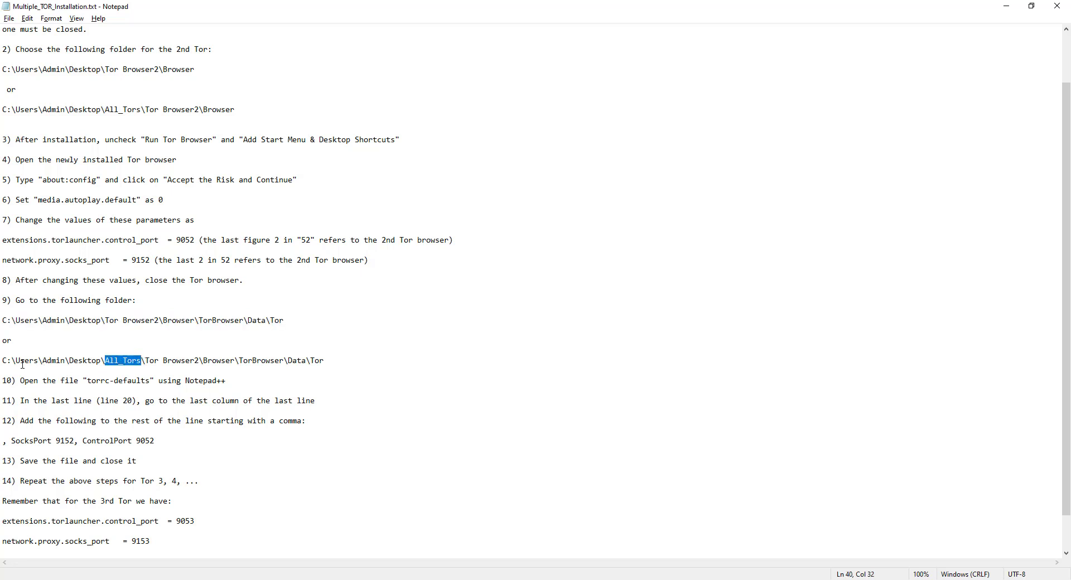
left_click(44, 361)
left_click_drag(49, 361, 67, 361)
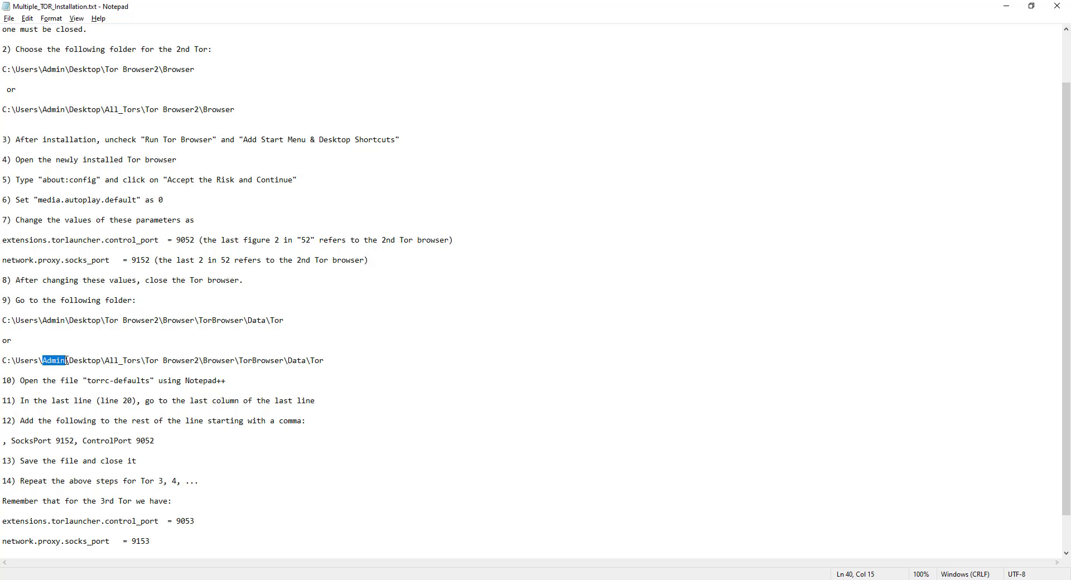
left_click(66, 361)
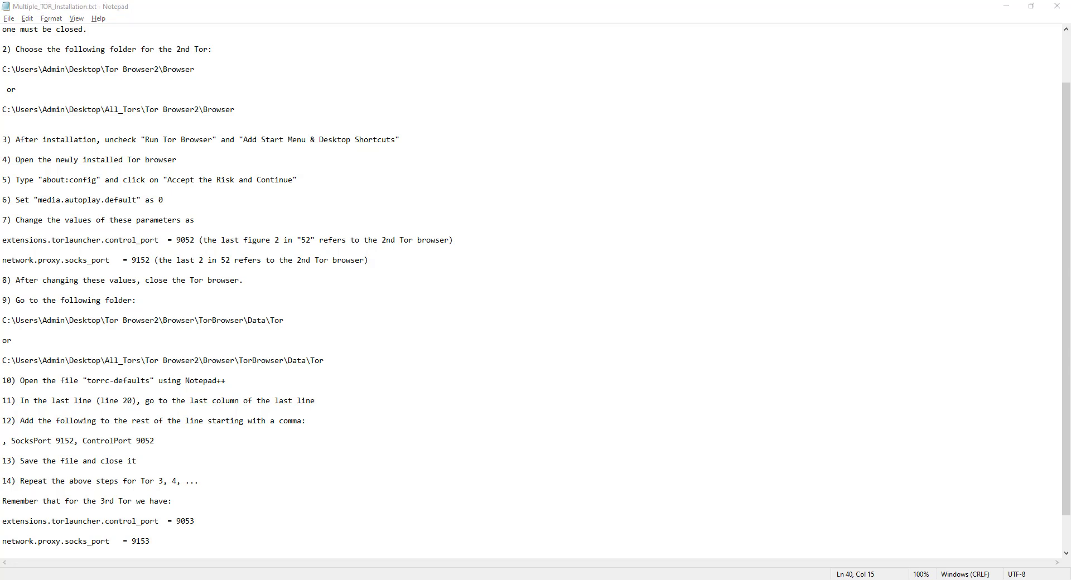
In File Explorer, go from the Tor Browser2 folder to Browser\TorBrowser\Data\Tor and show the folder's full path.
left_click(310, 536)
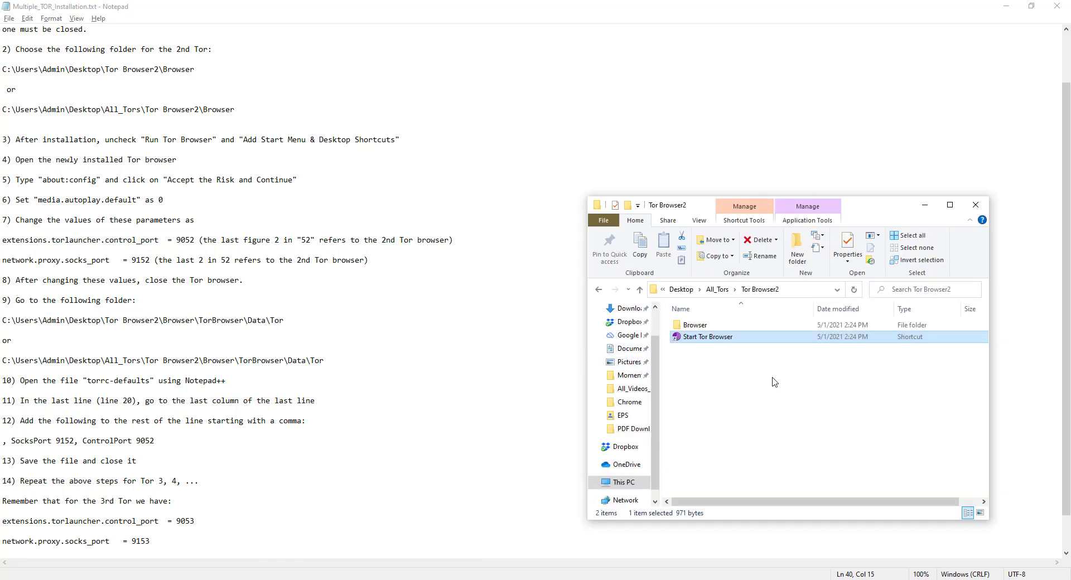
double_click(704, 326)
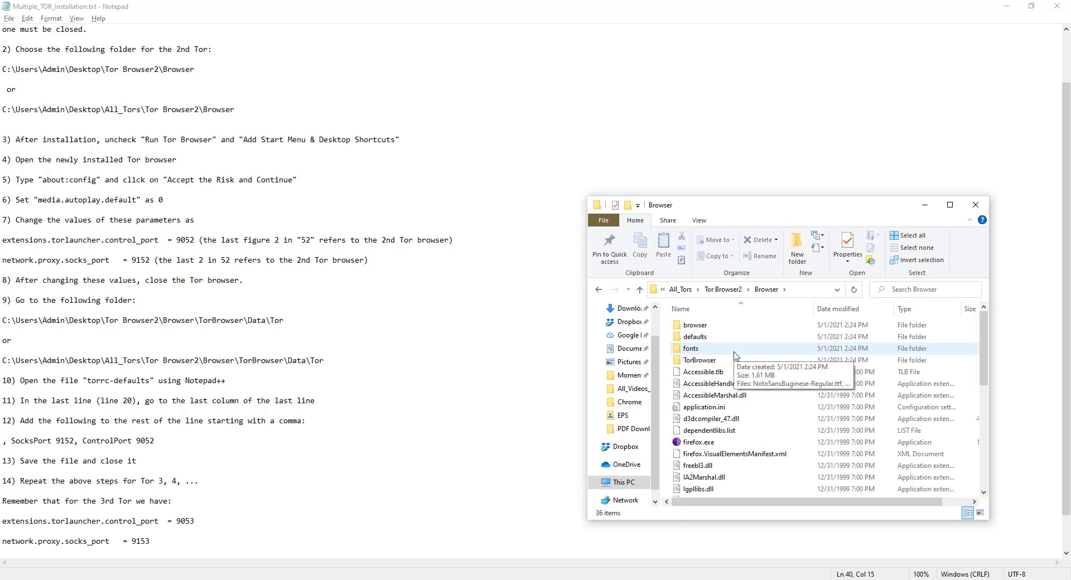
double_click(698, 360)
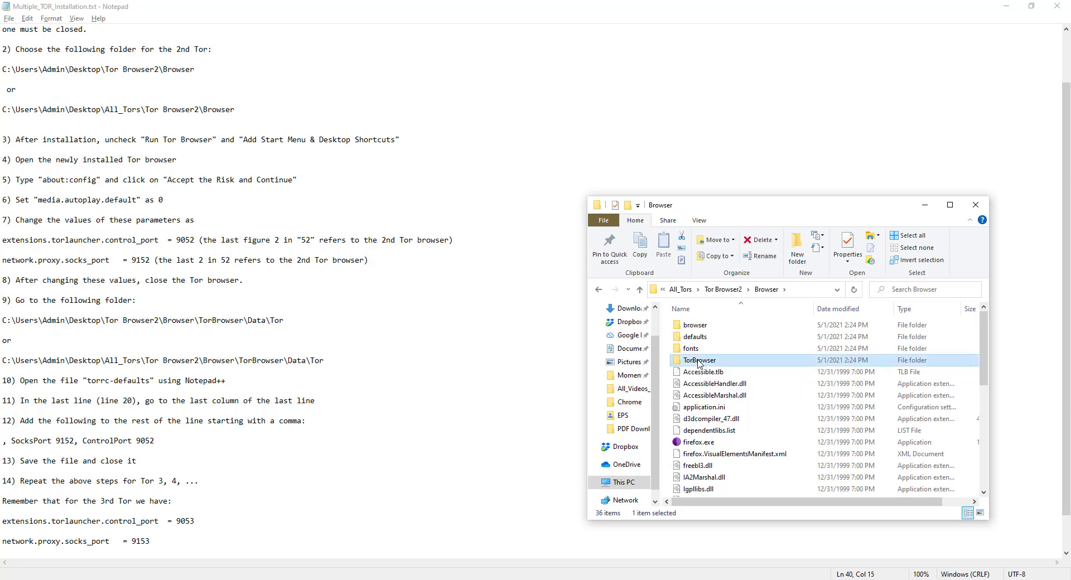
double_click(690, 326)
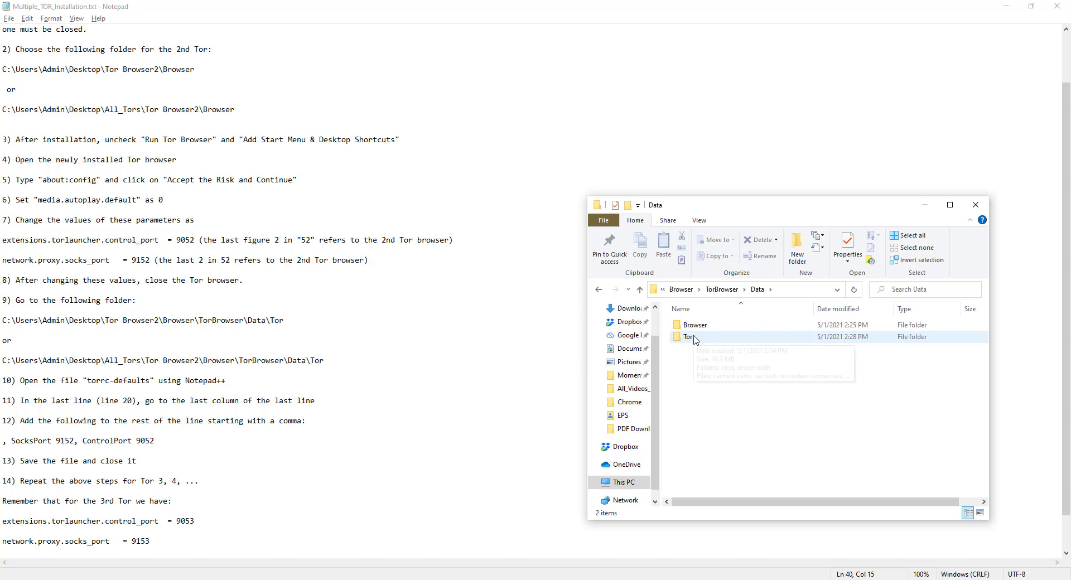
left_click(692, 337)
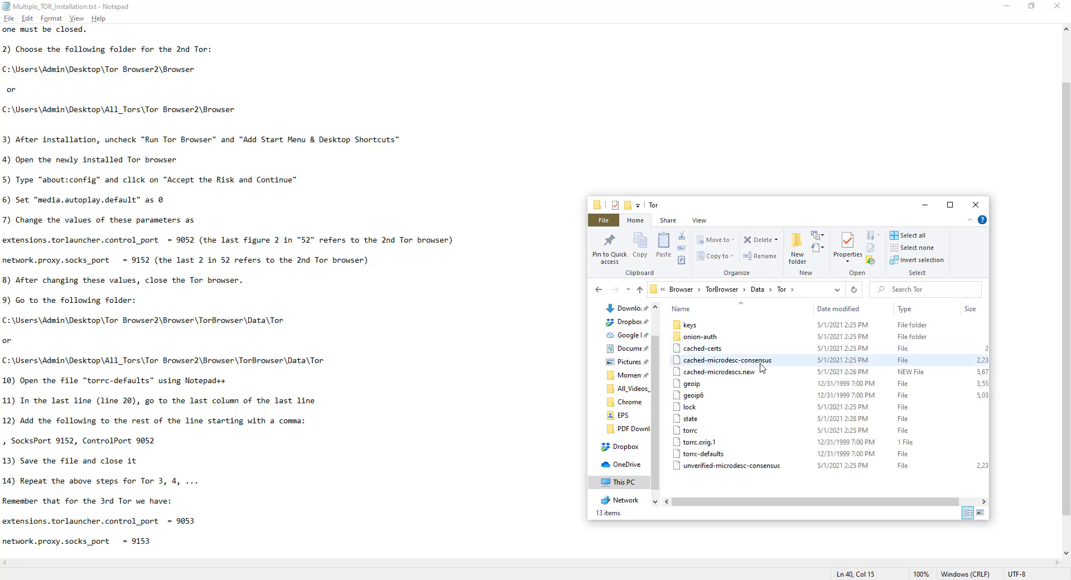
left_click(819, 294)
left_click_drag(867, 292, 929, 292)
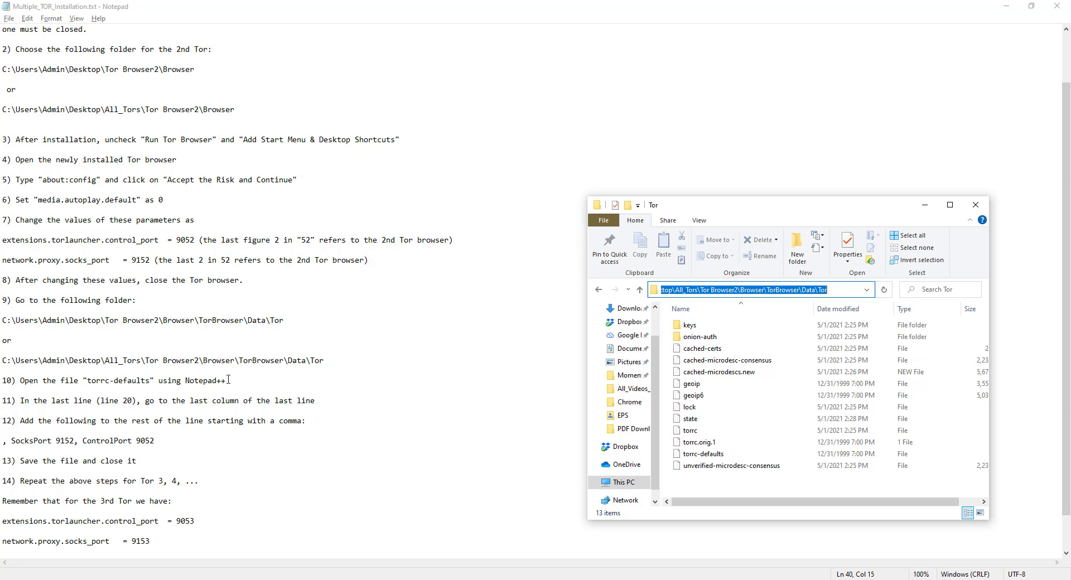
Open the torrc-defaults file of the second Tor Browser in Notepad++.
left_click(699, 459)
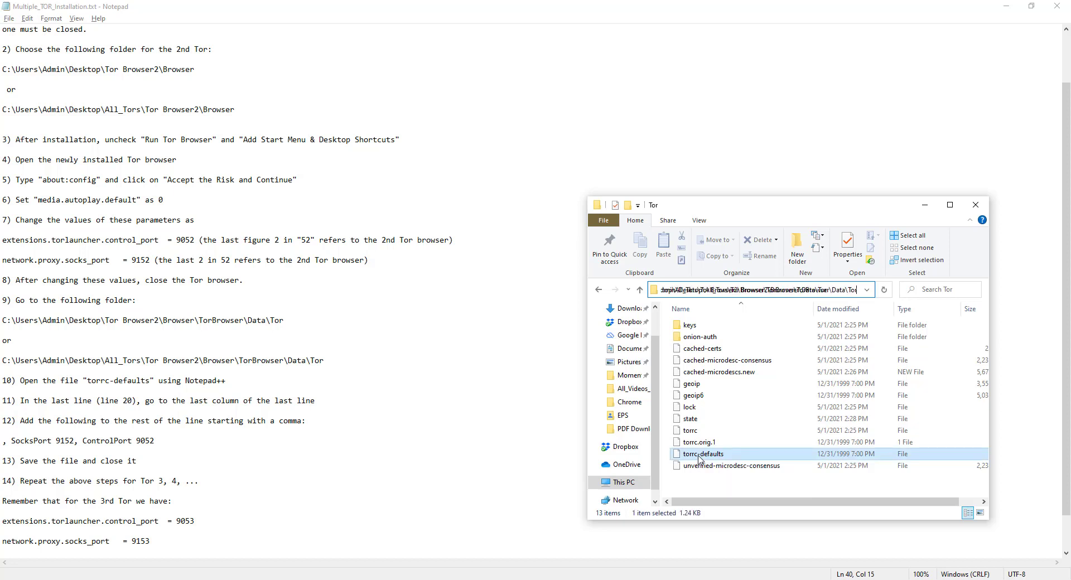
right_click(698, 458)
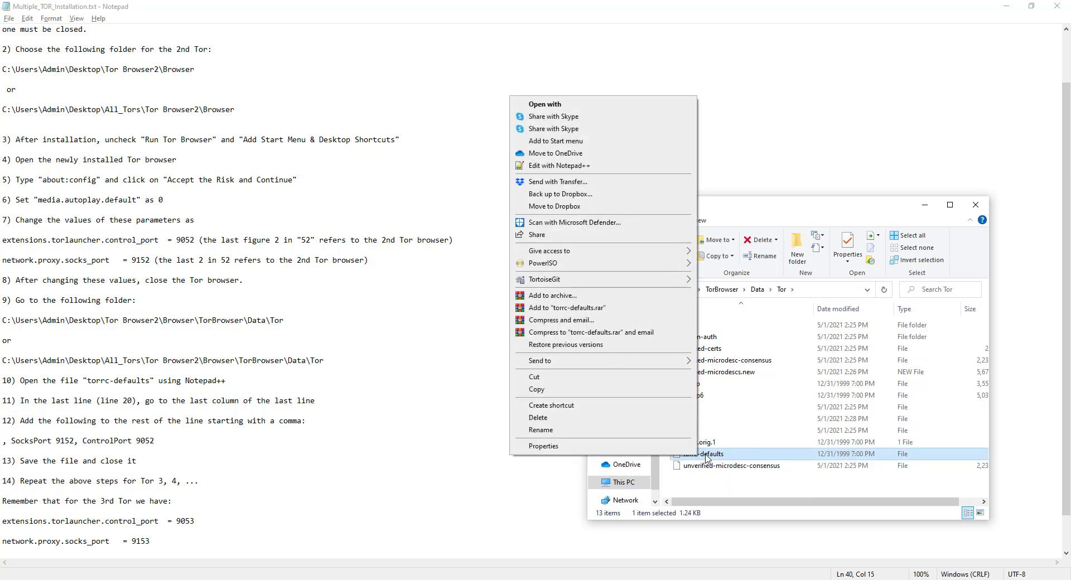
left_click(700, 458)
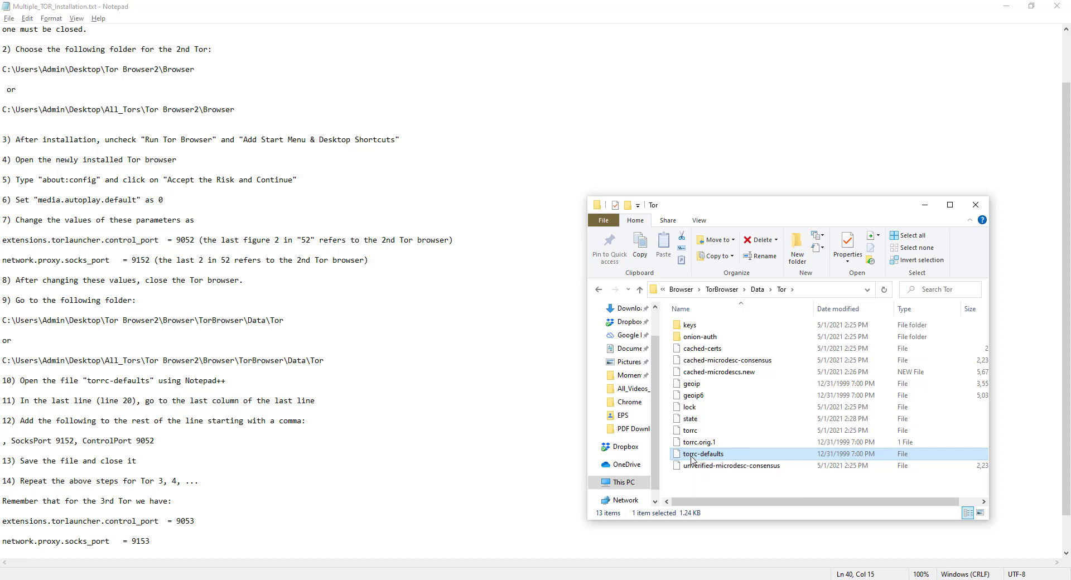
right_click(691, 459)
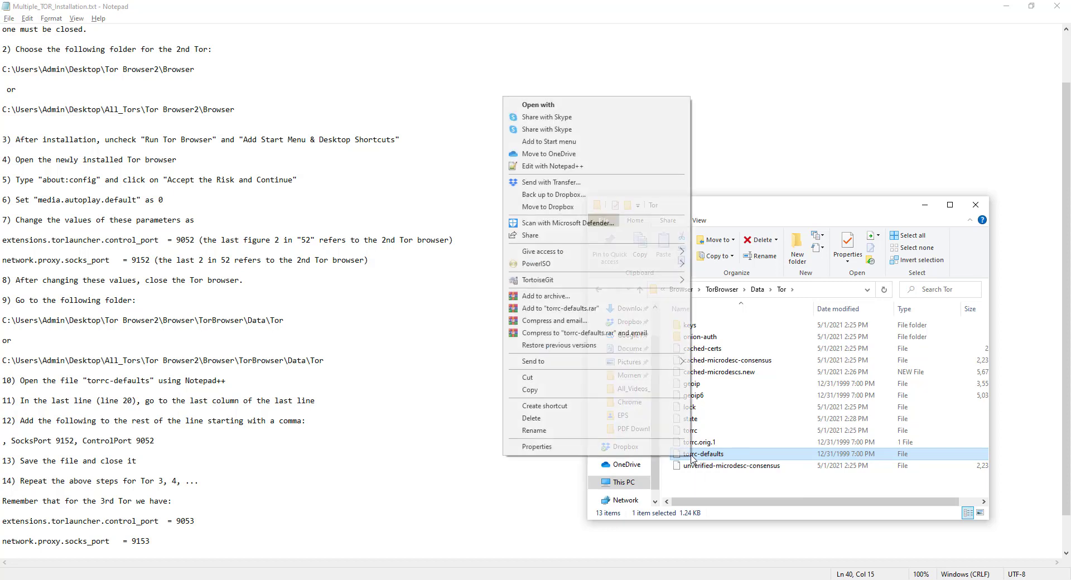
left_click(551, 168)
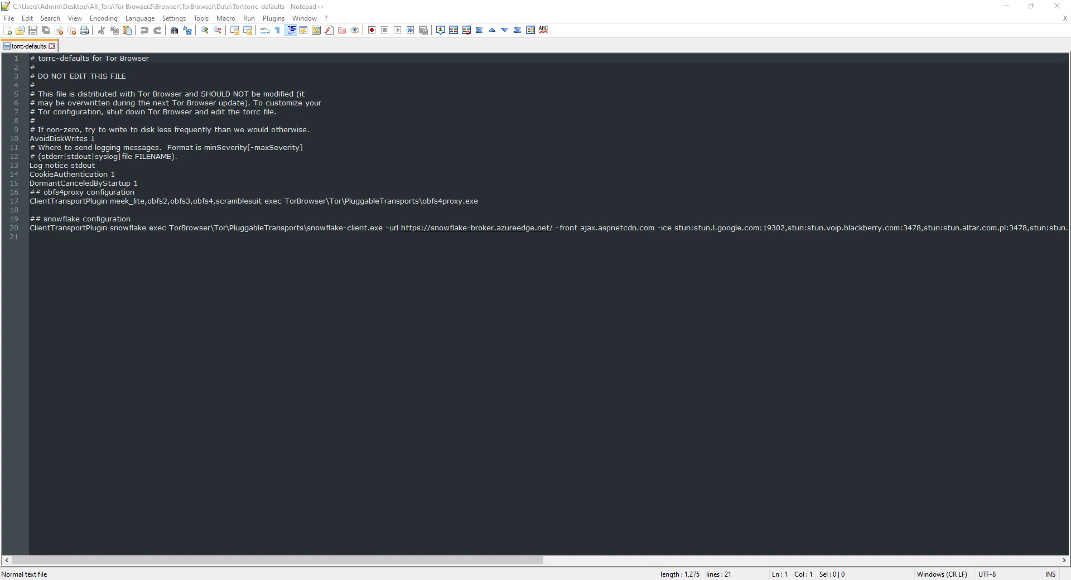
Check the next instructions in the Notepad file and place the cursor at the end of line 20 in torrc-defaults.
key("alt+Tab")
scroll(218, 388, "down", 1)
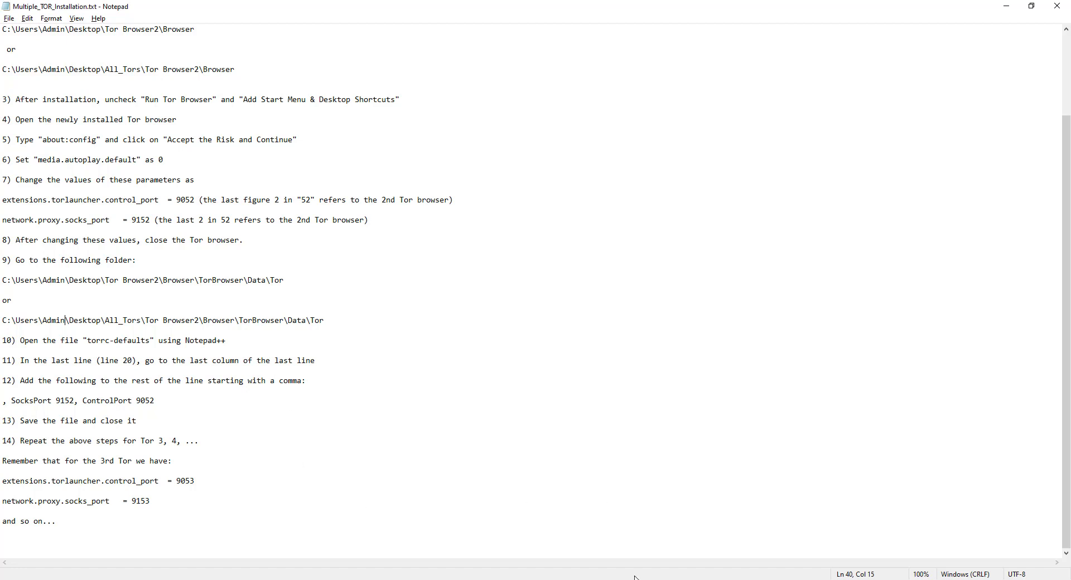
key("alt+Tab")
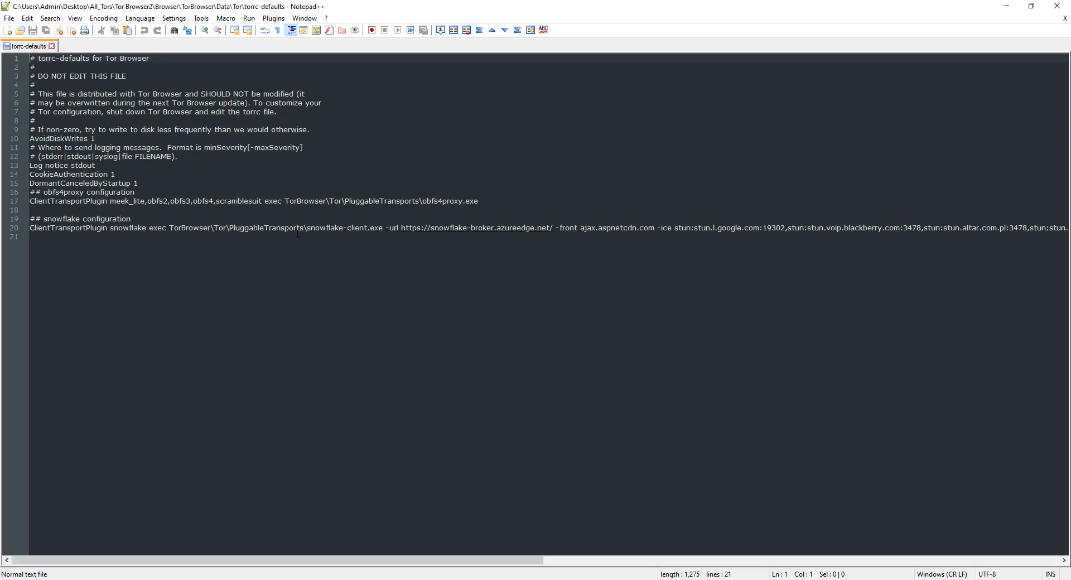
left_click_drag(215, 561, 1051, 224)
left_click(1050, 229)
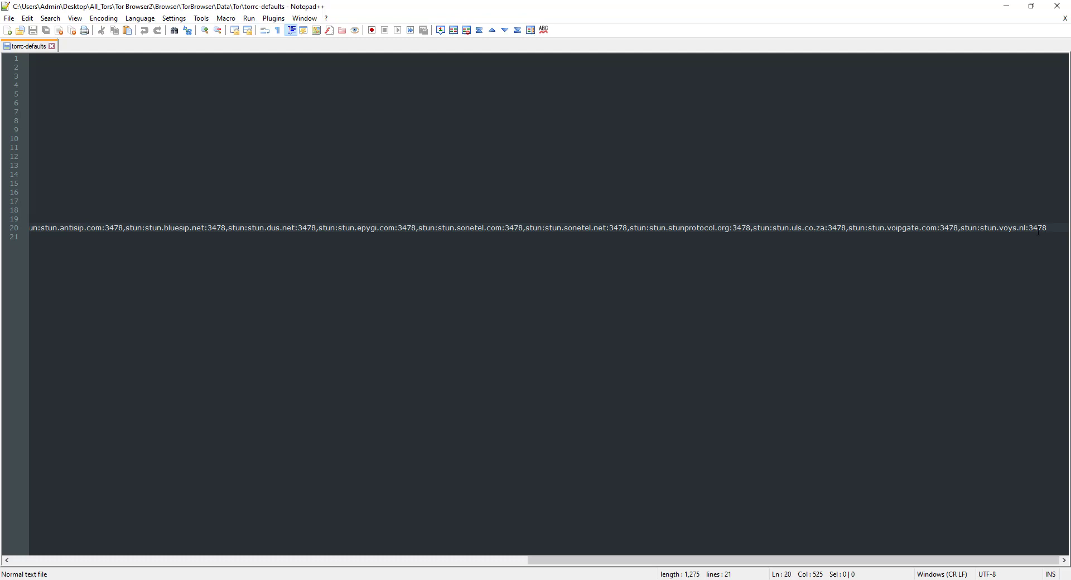
Copy ", SocksPort 9152, ControlPort 9052" from the instructions, append it to the end of line 20 in torrc-defaults and save the file.
left_click(318, 578)
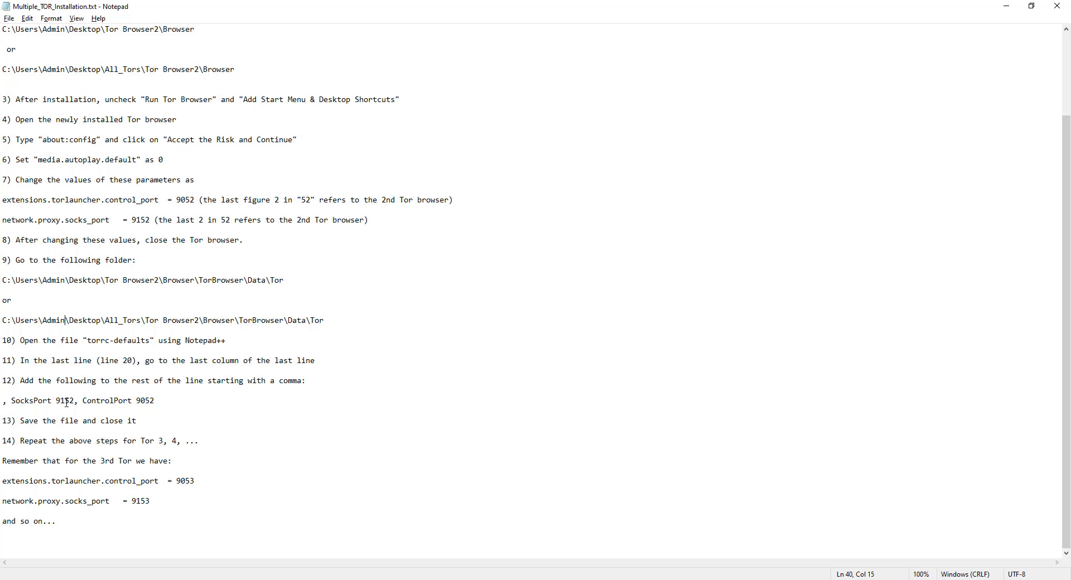
left_click_drag(115, 220, 61, 220)
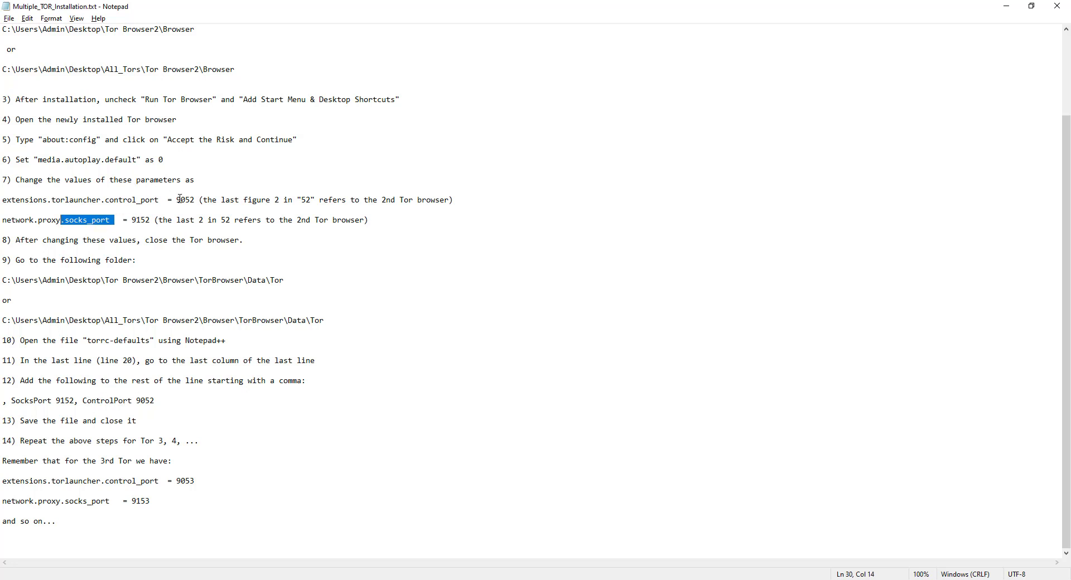
left_click_drag(155, 399, 4, 402)
key("ctrl+c")
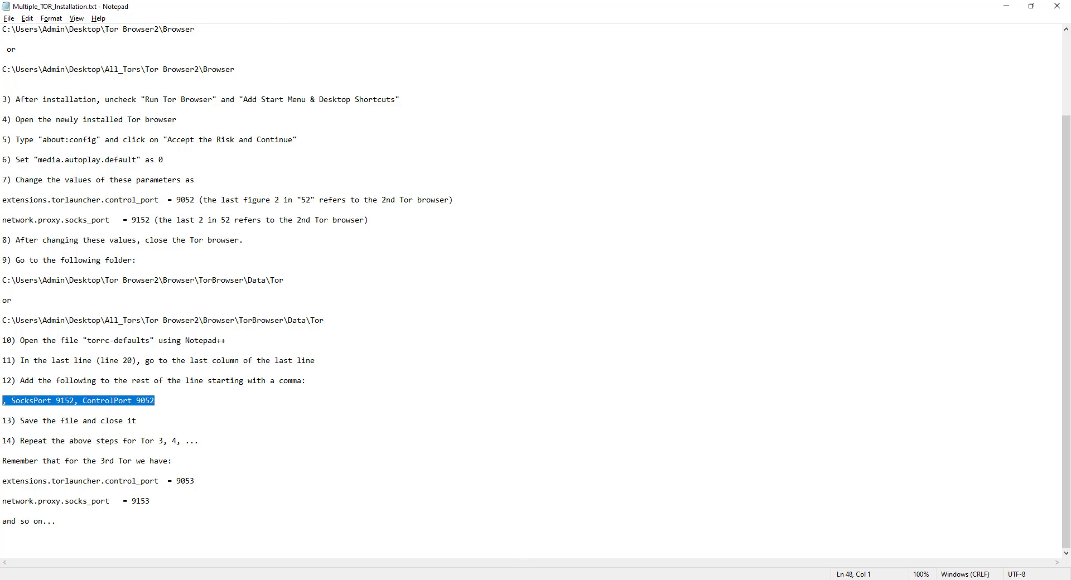
left_click(508, 579)
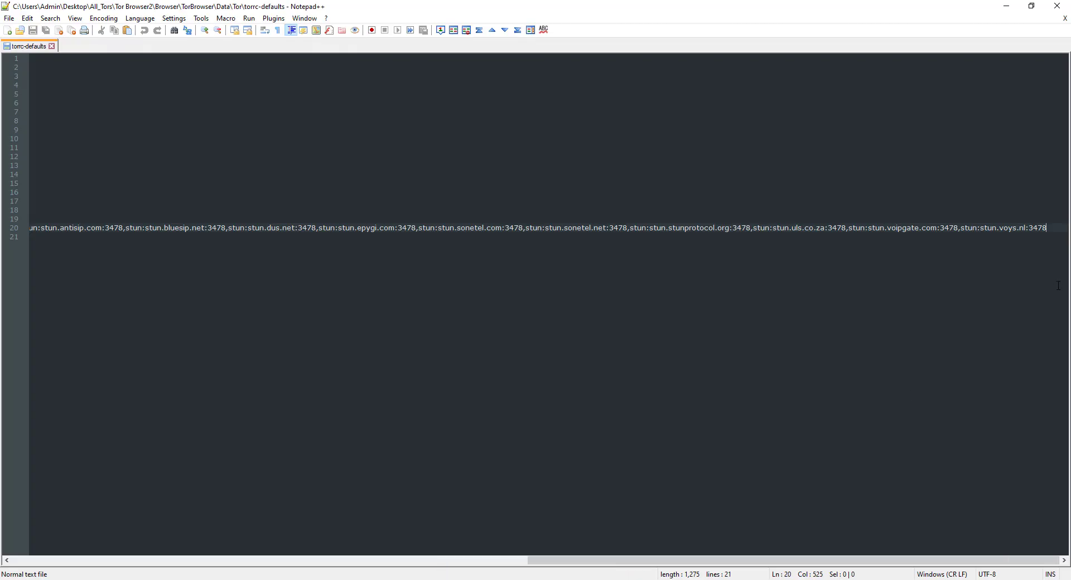
key("ctrl+v")
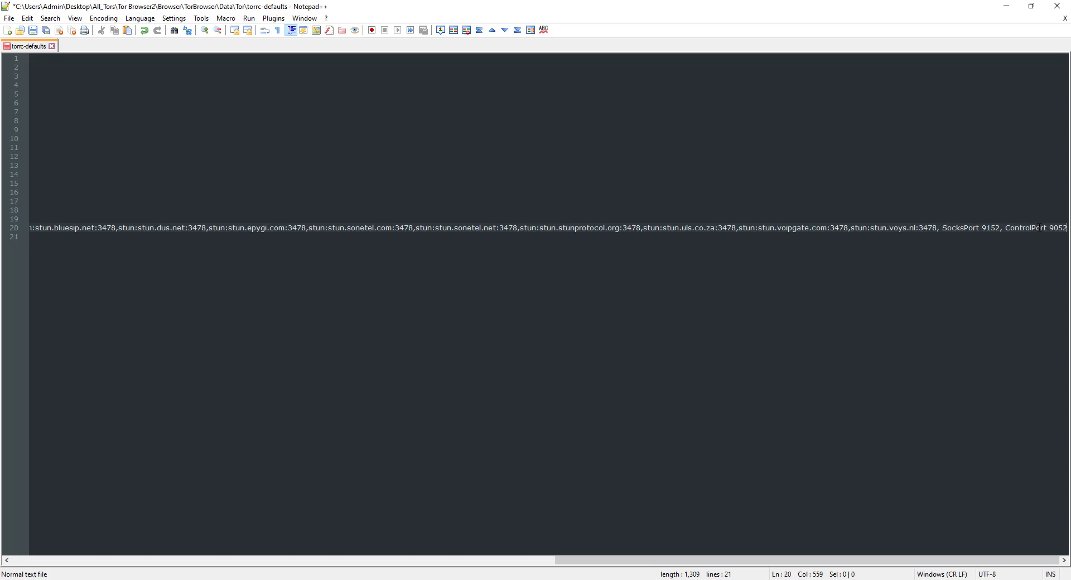
left_click(46, 30)
Review the added port line in the instructions and the control and SOCKS port values given for a third Tor Browser.
key("alt+Tab")
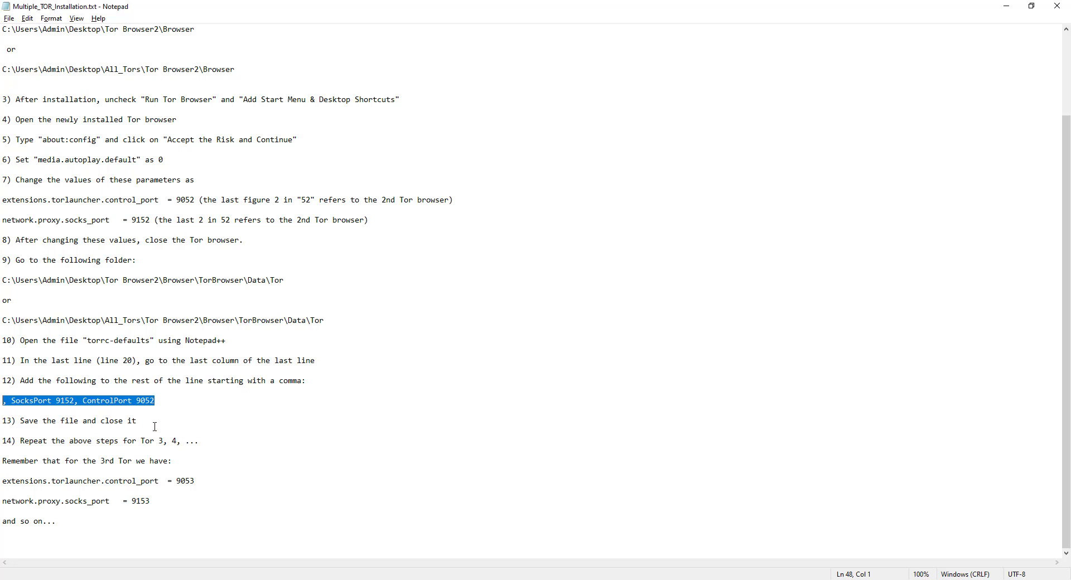
left_click_drag(155, 403, 2, 400)
left_click_drag(177, 481, 194, 481)
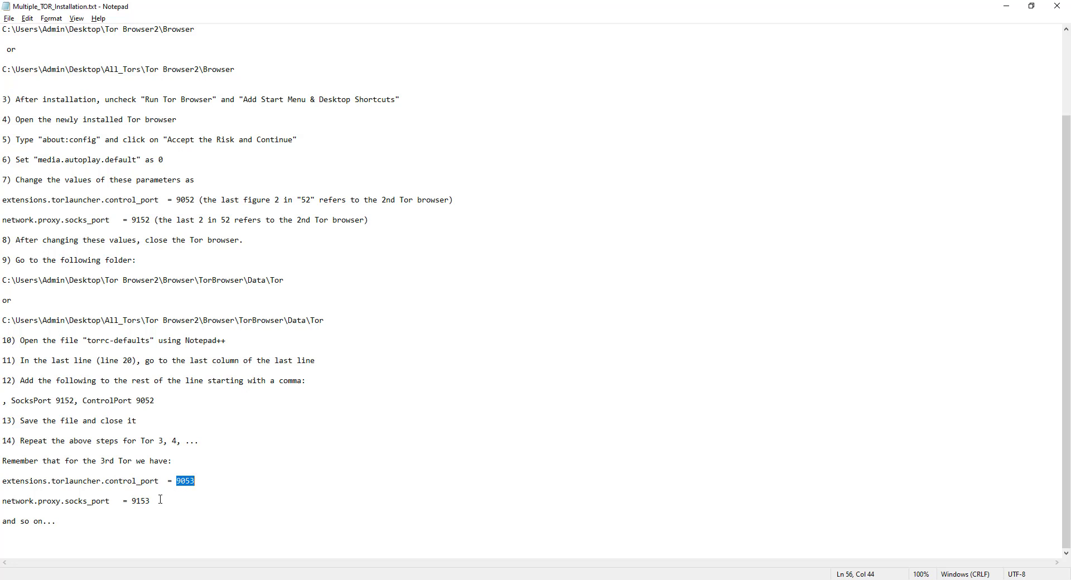
left_click_drag(134, 502, 151, 502)
Close the torrc-defaults file and Notepad++, returning to the instructions.
key("alt+Tab")
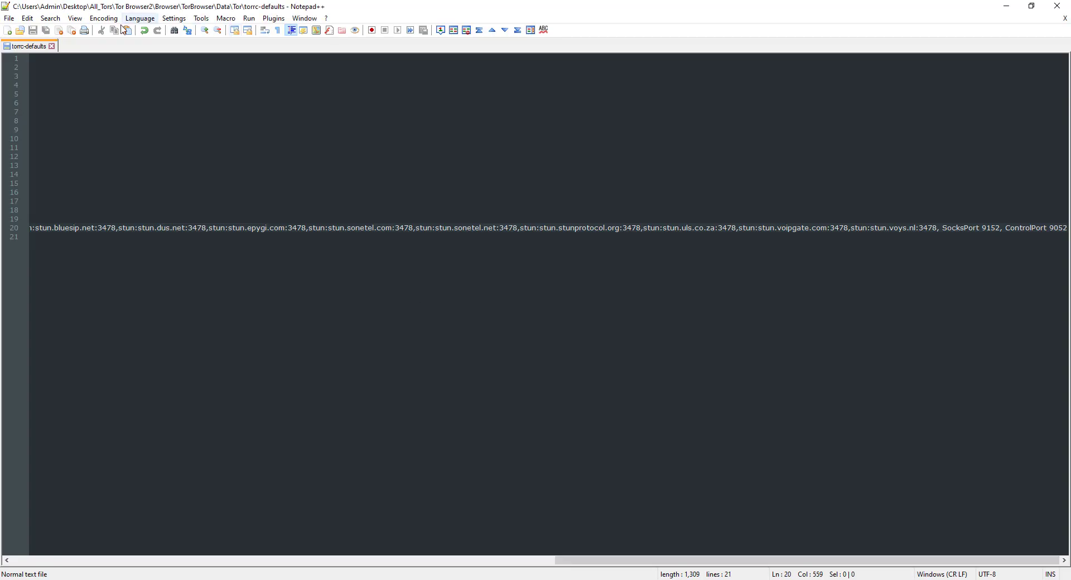
left_click(47, 46)
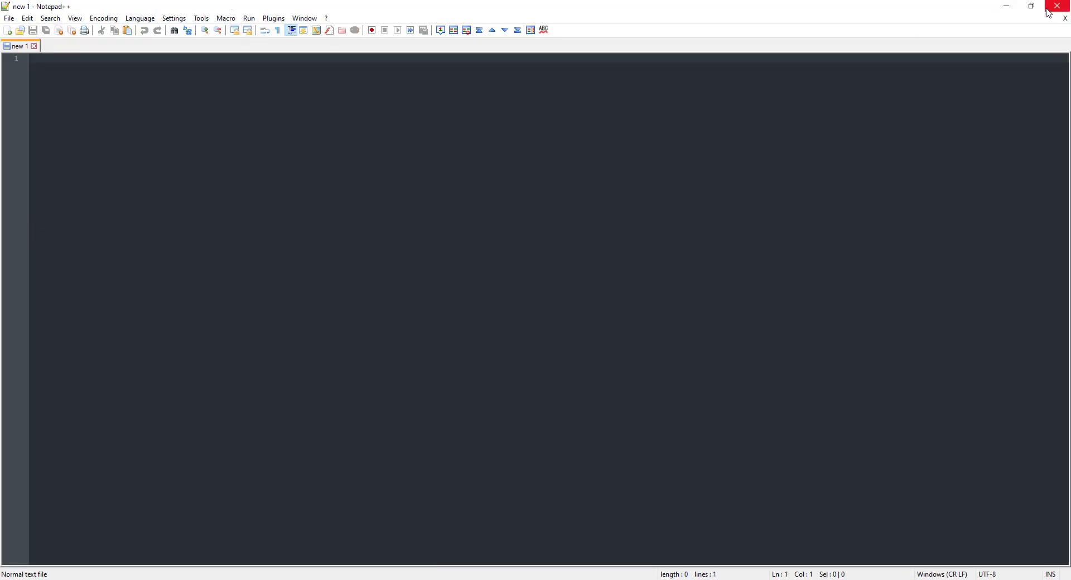
key("alt+Tab")
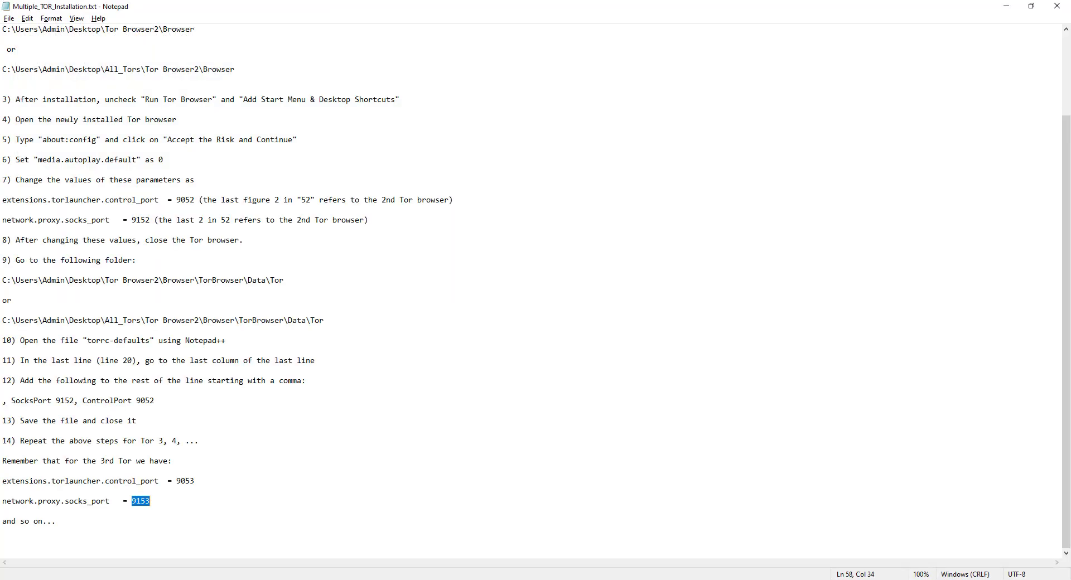
Go to the Tor Browser folder inside All_Tors in File Explorer and launch the first Tor Browser.
mouse_move(371, 579)
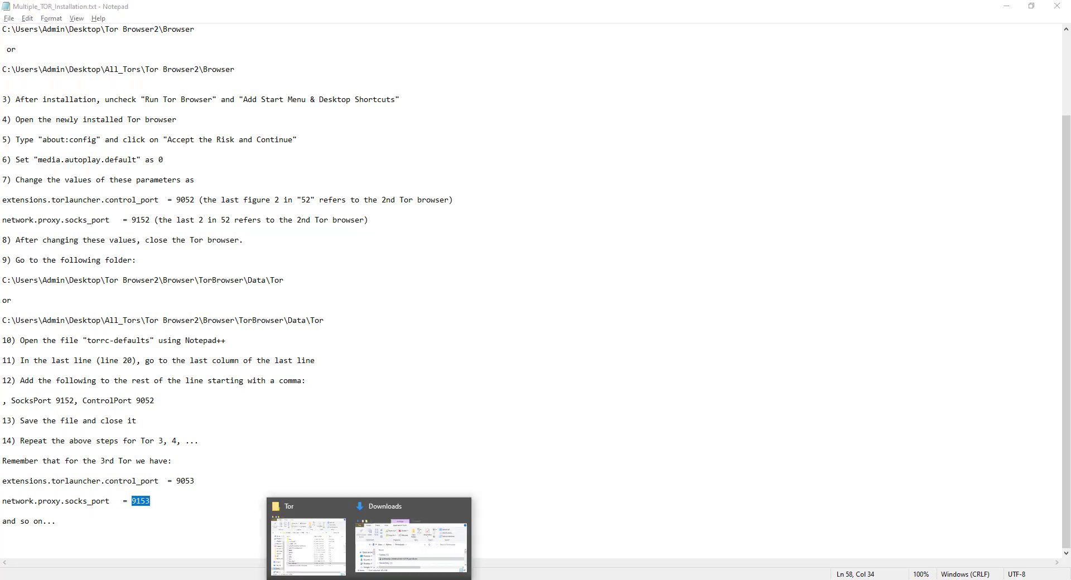
left_click(318, 558)
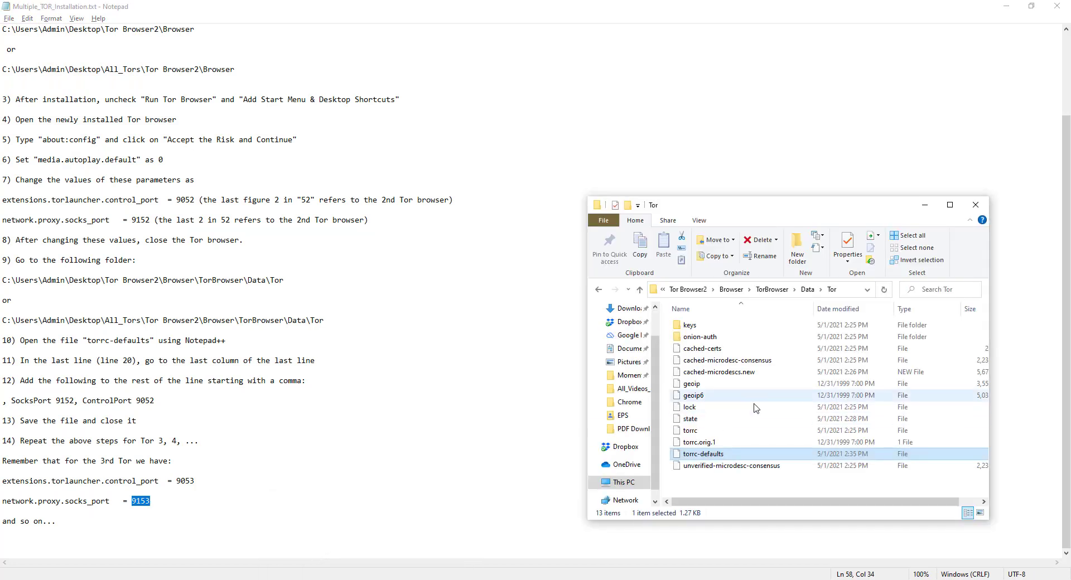
left_click(688, 289)
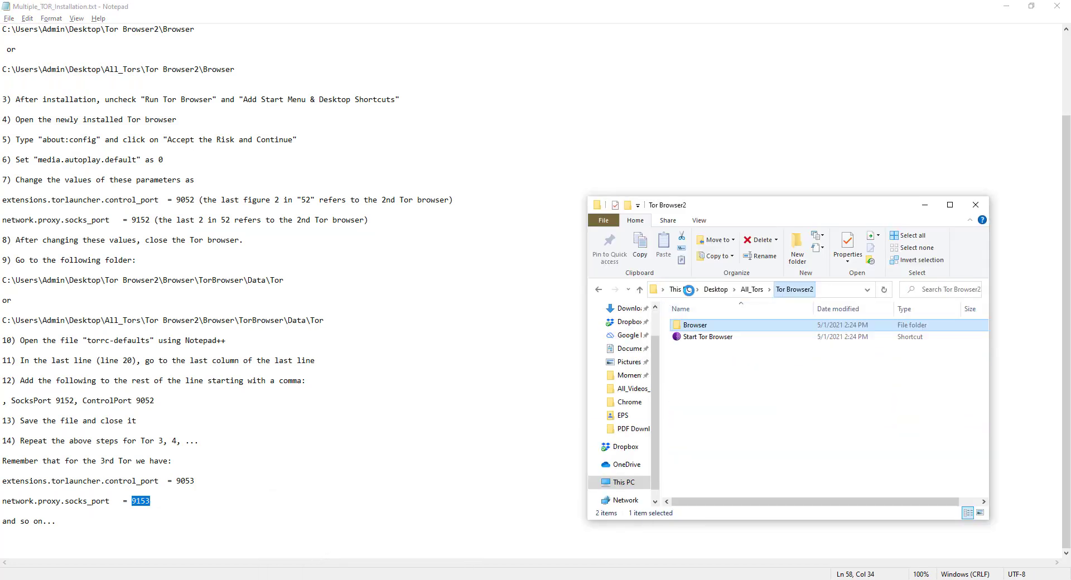
left_click(758, 295)
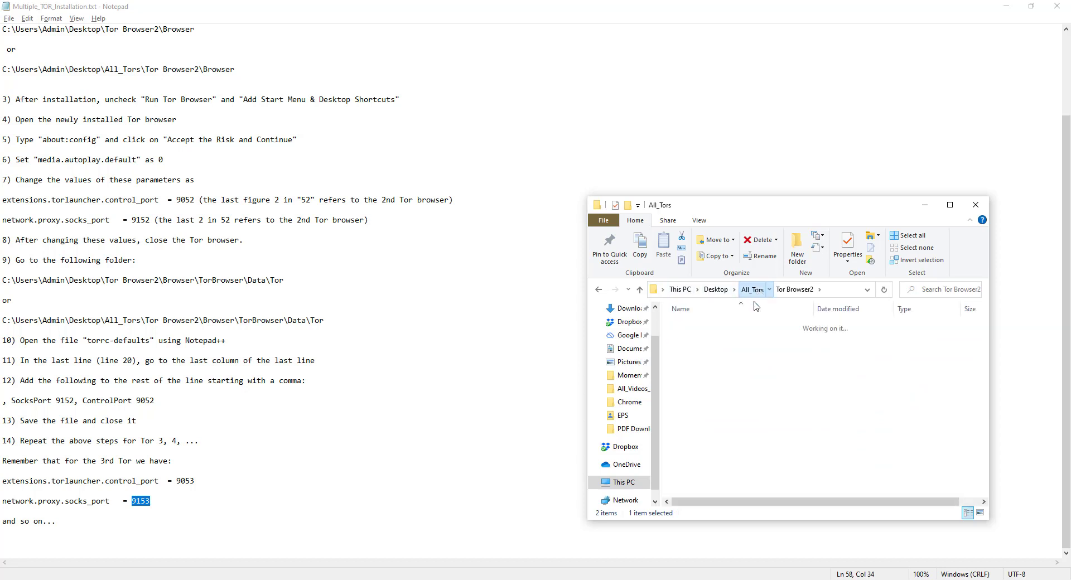
double_click(701, 327)
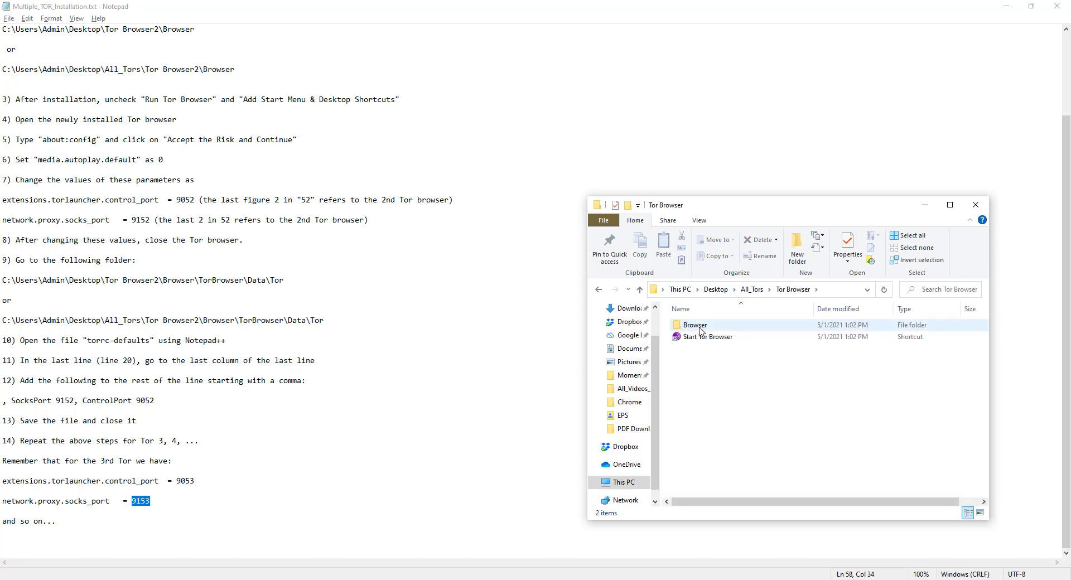
double_click(697, 338)
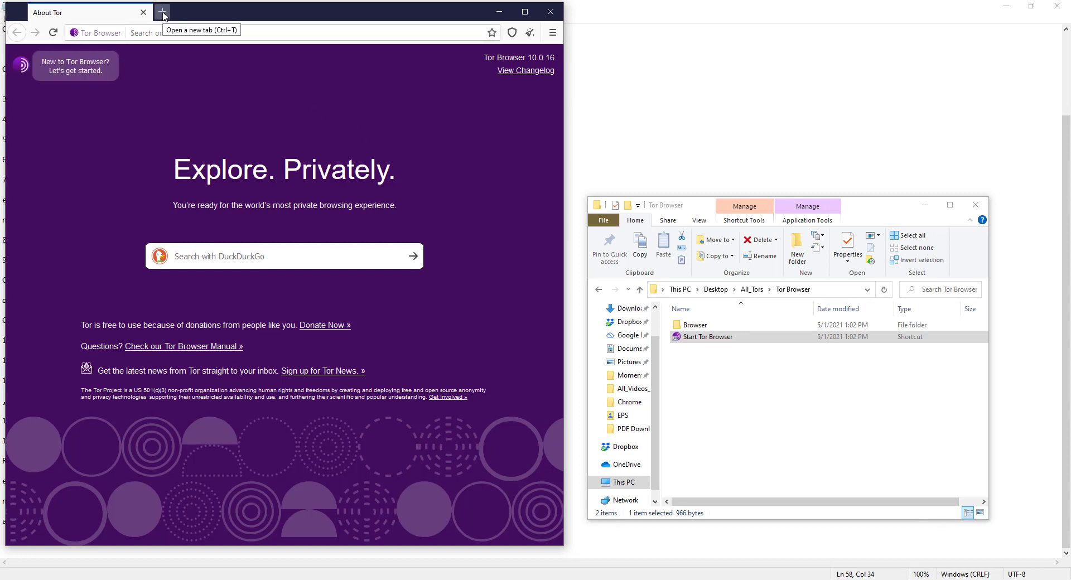
Maximize the first Tor Browser, load find-ip.net in it and check the IP address shown.
left_click(166, 34)
double_click(209, 17)
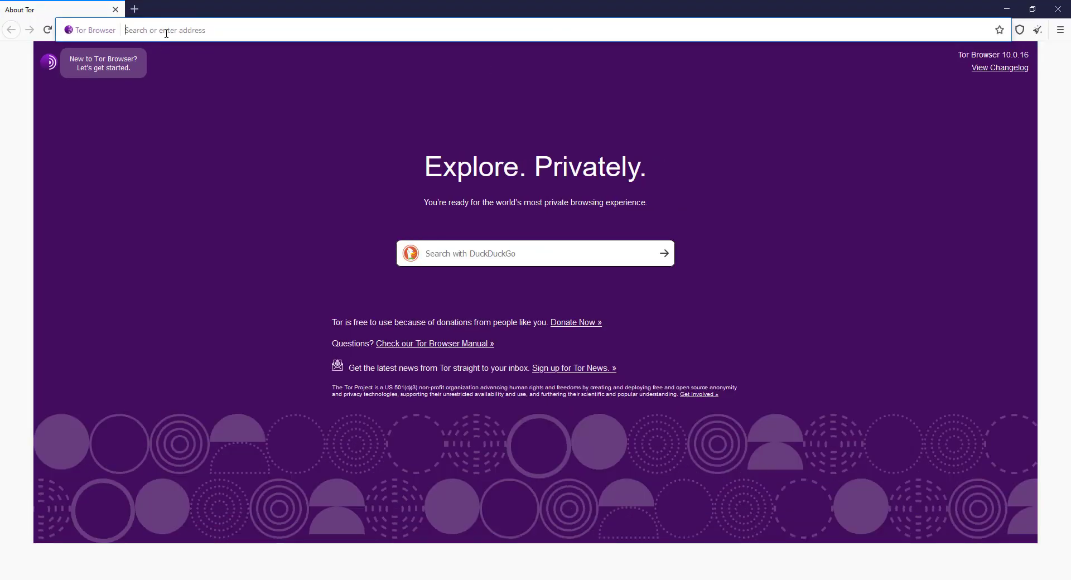
type("find-ip.")
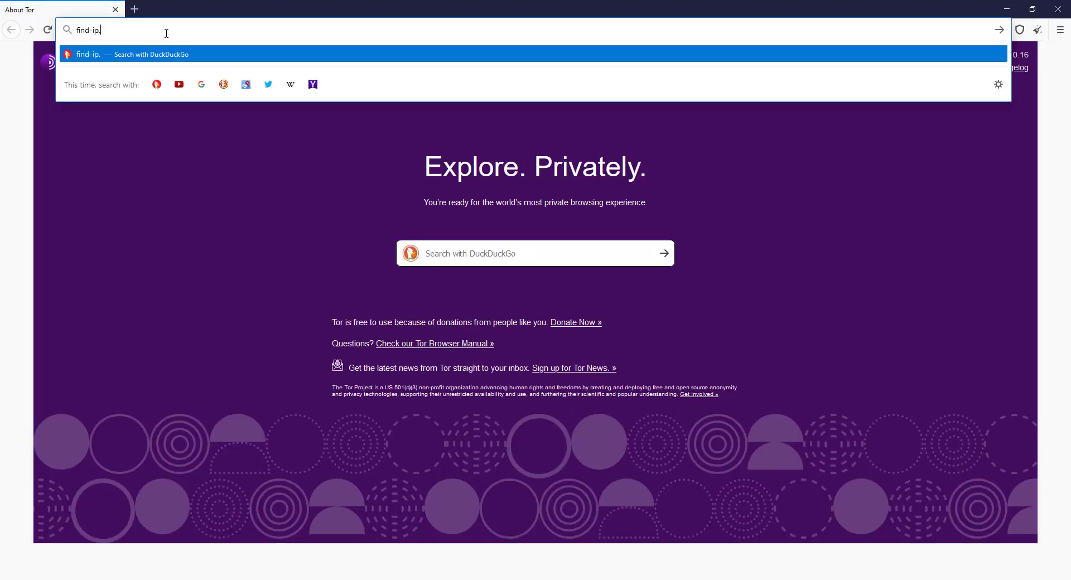
type("net")
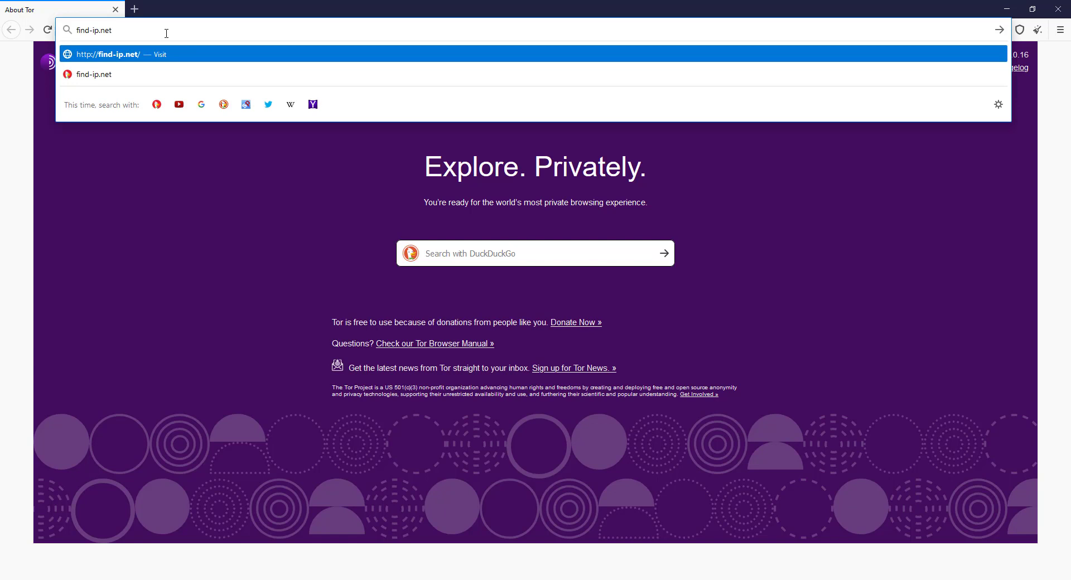
key("Return")
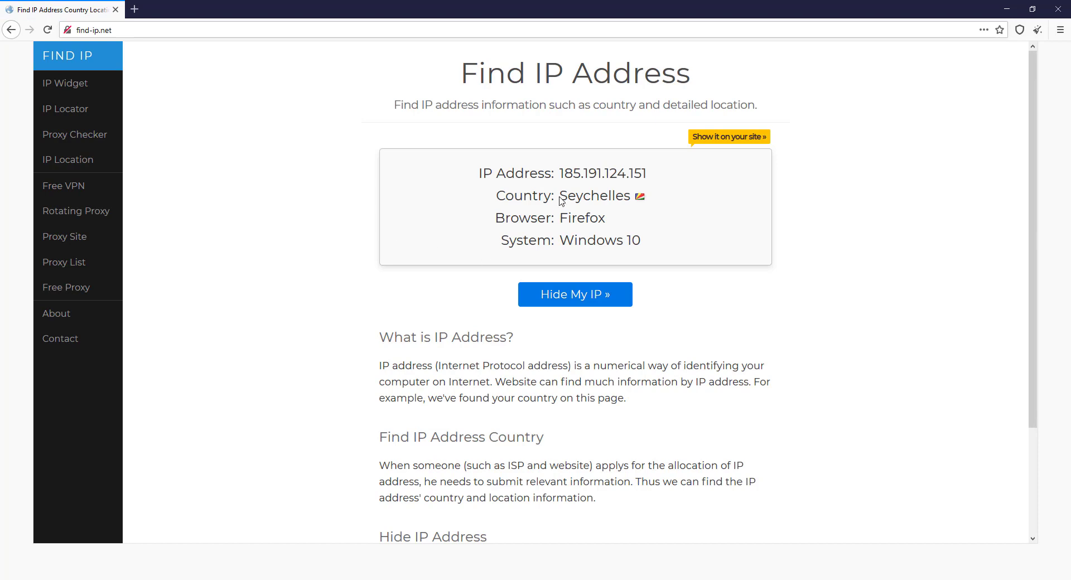
left_click_drag(559, 174, 644, 174)
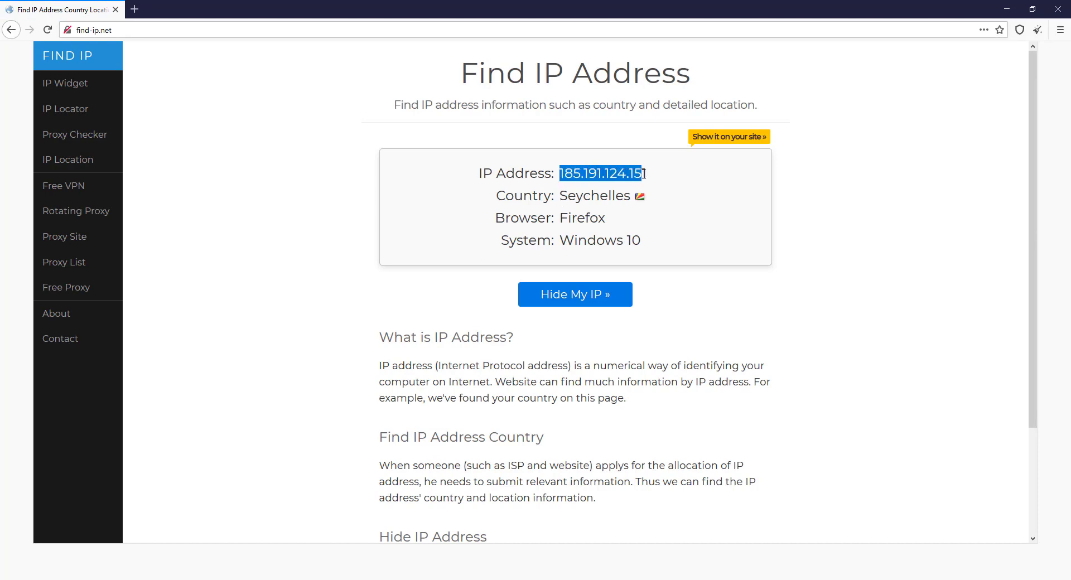
left_click(644, 175)
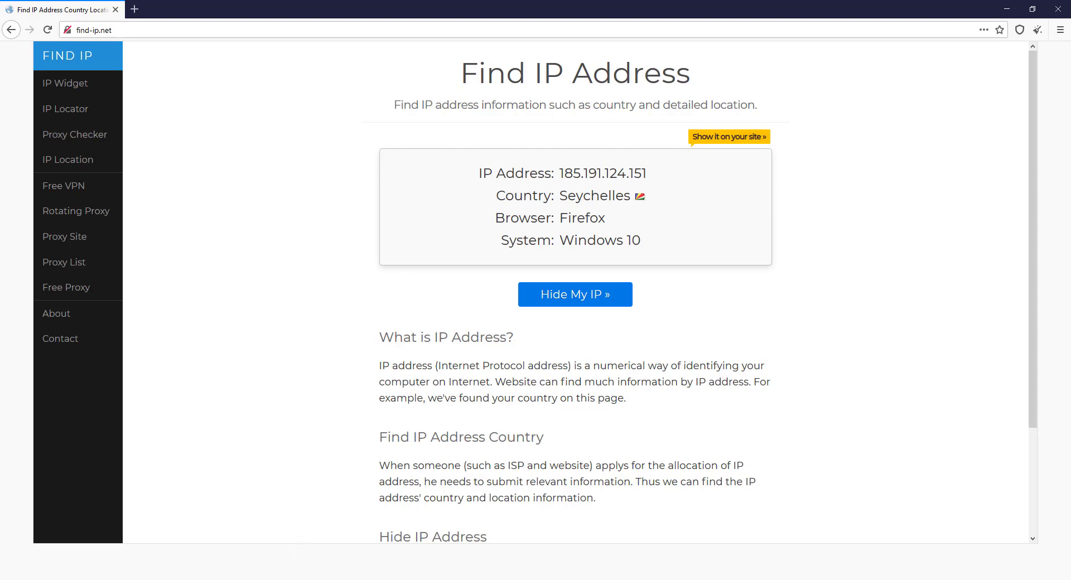
Switch to File Explorer, go to the Tor Browser2 folder inside All_Tors and launch the second Tor Browser.
mouse_move(369, 575)
left_click(309, 544)
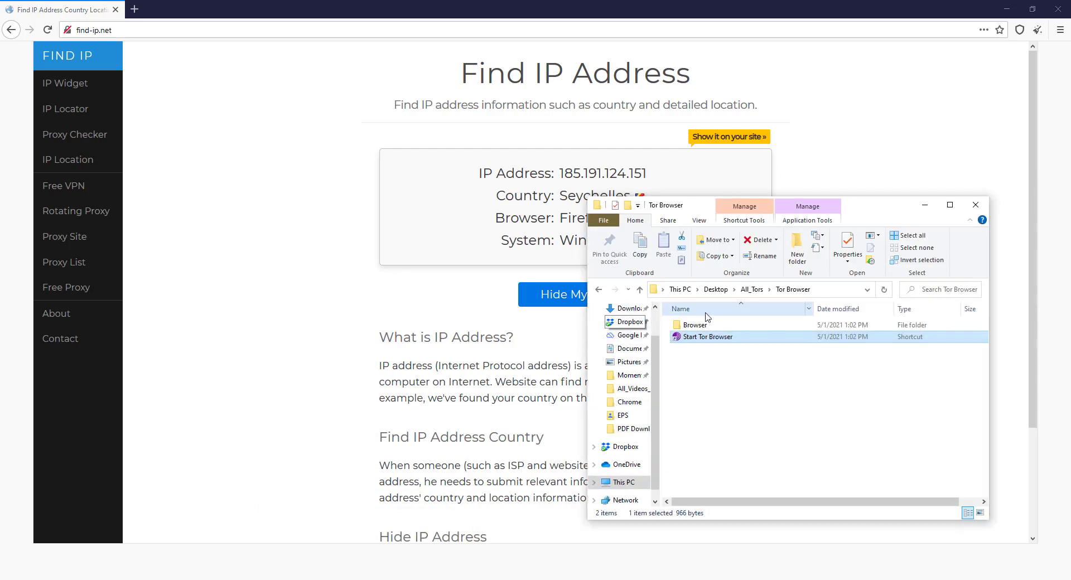
left_click(752, 289)
left_click(712, 340)
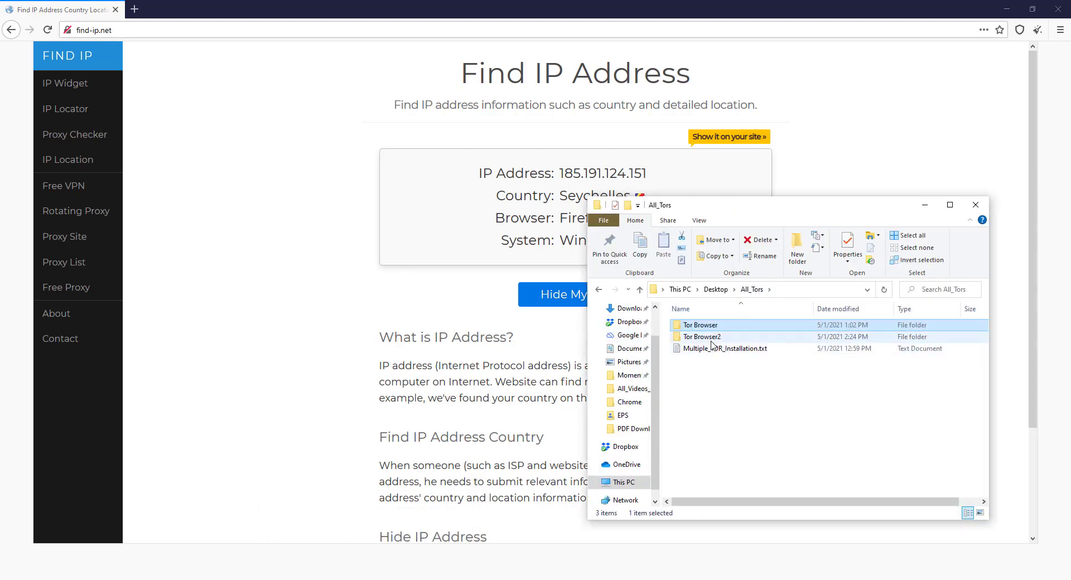
double_click(712, 339)
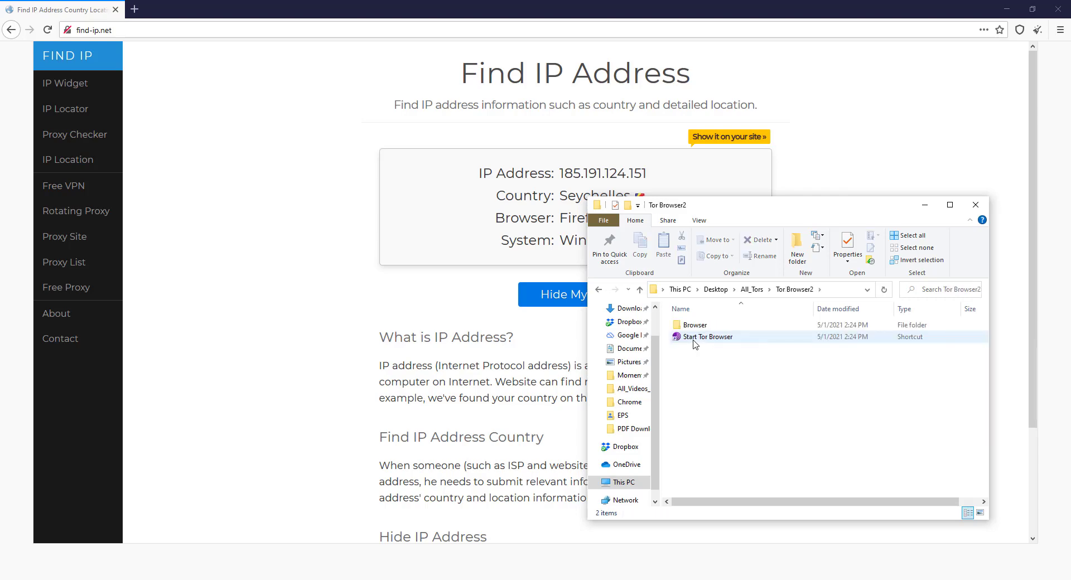
double_click(692, 338)
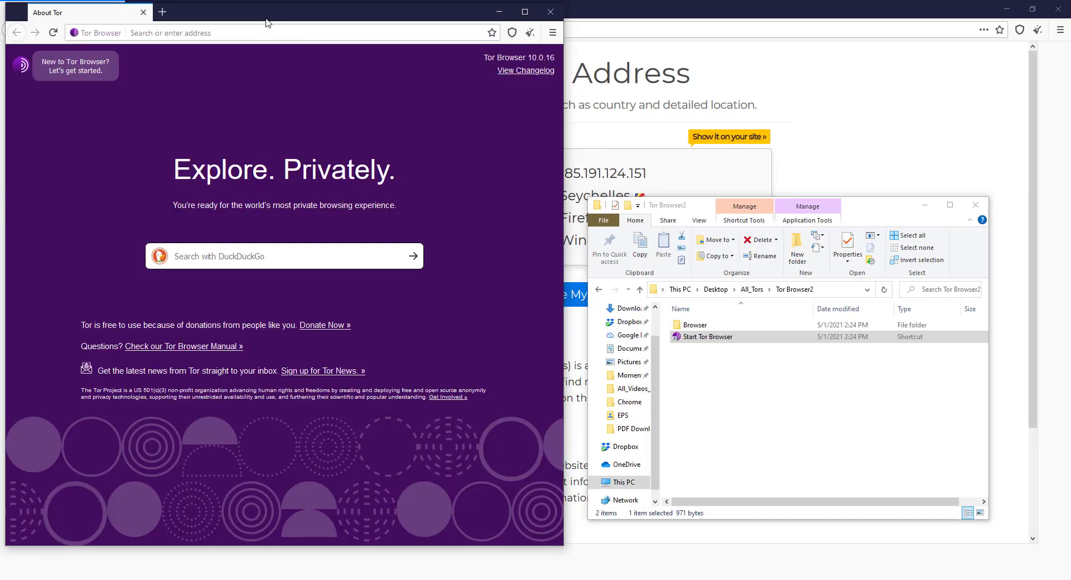
Move the second Tor Browser window away from the screen corner and load find-ip.net in it.
left_click_drag(257, 15, 455, 60)
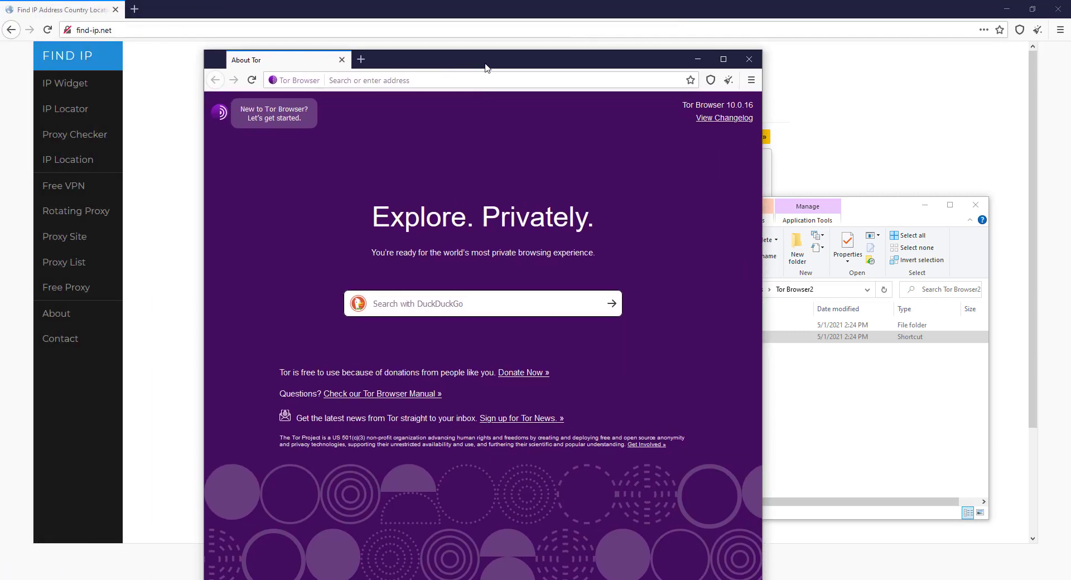
left_click(474, 79)
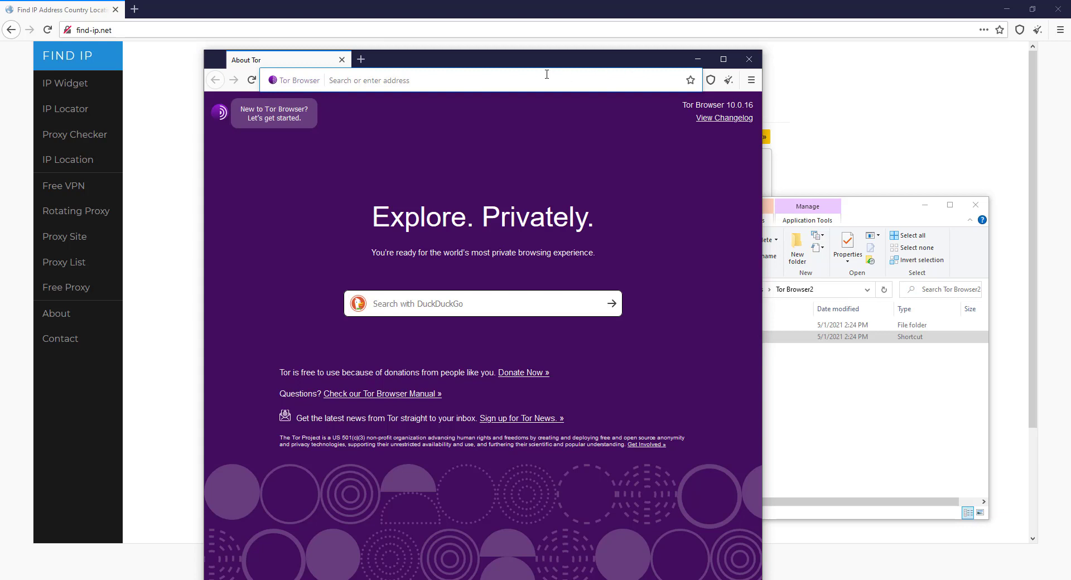
type("find-ip.net")
key("Return")
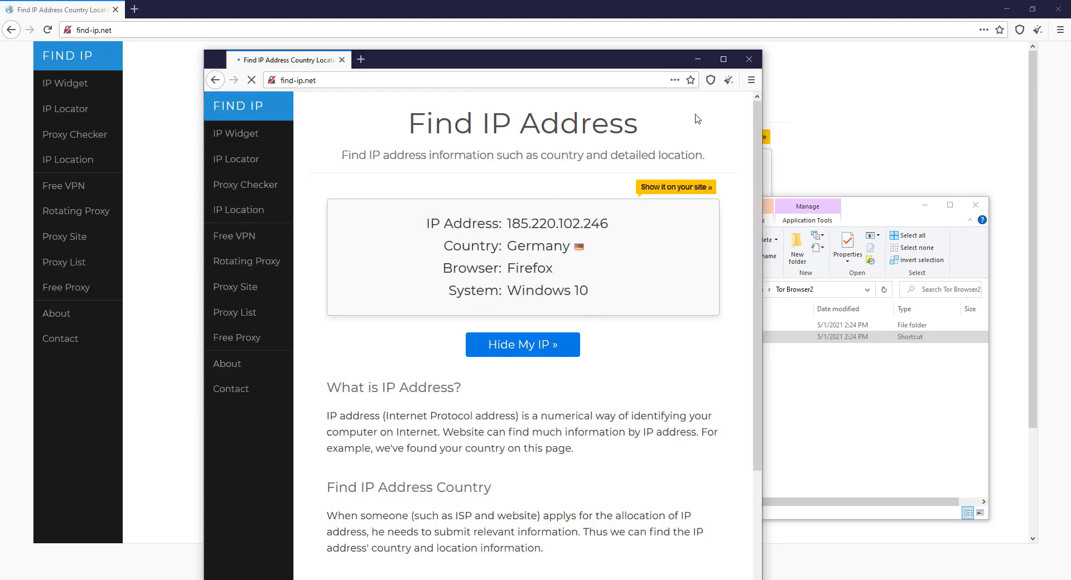
Arrange the two Tor Browser windows side by side and compare the IP addresses reported in each.
left_click_drag(535, 66, 859, 47)
double_click(695, 11)
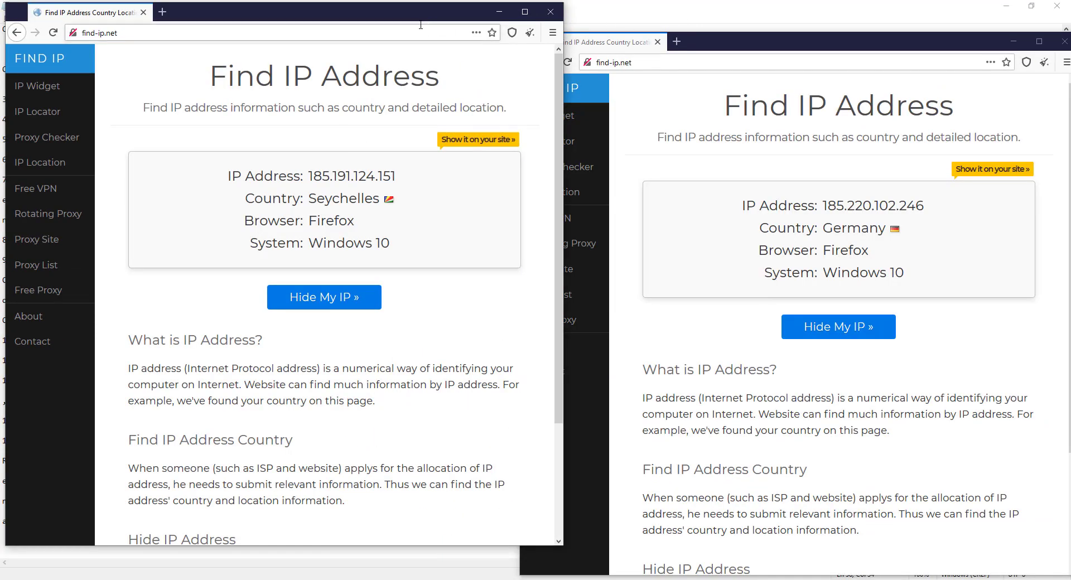
left_click_drag(411, 16, 416, 64)
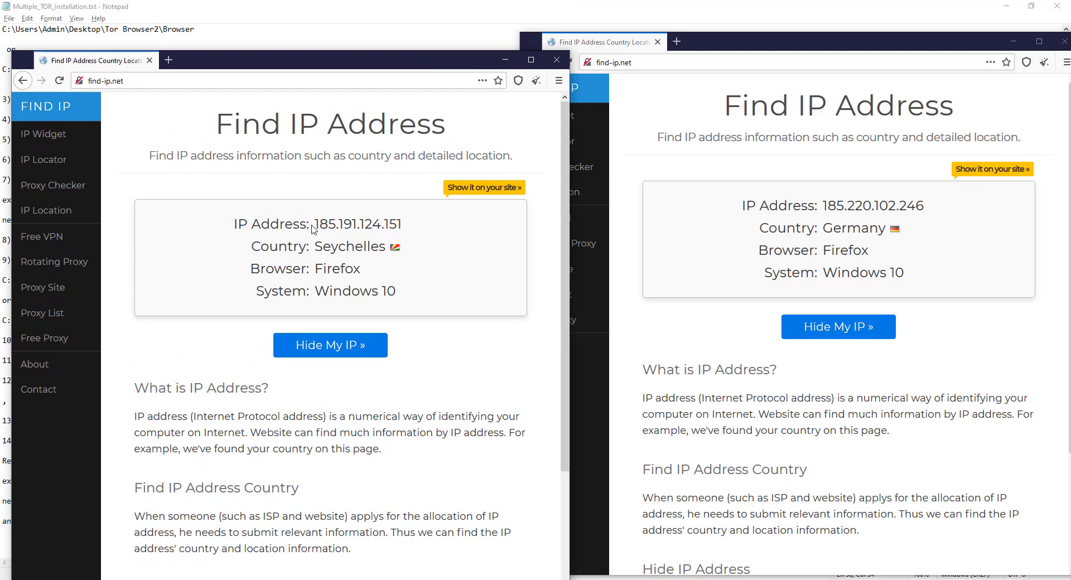
left_click_drag(315, 224, 401, 224)
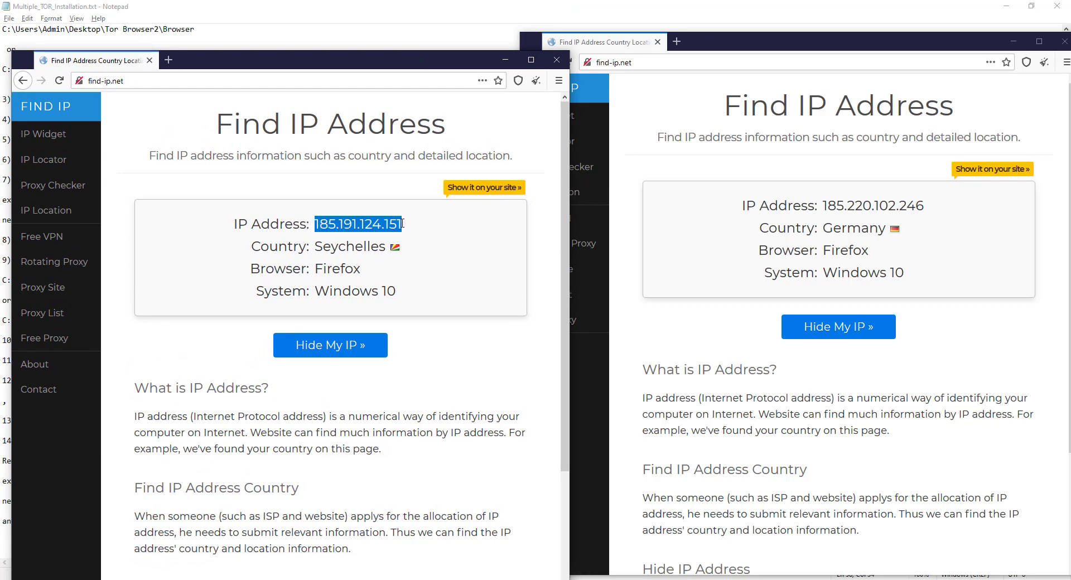
left_click_drag(823, 206, 924, 210)
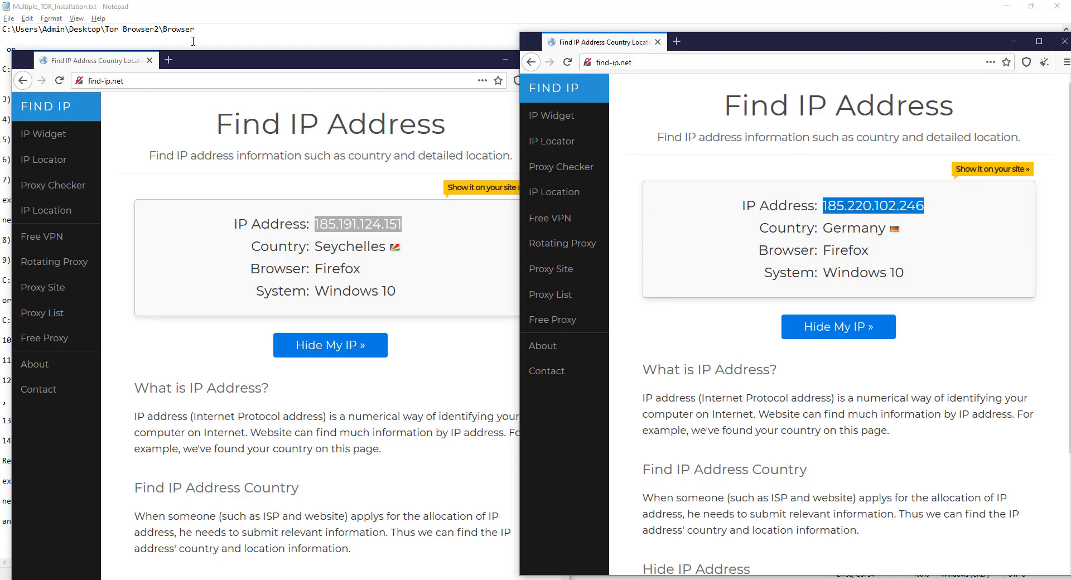
Request a new identity in the first Tor Browser.
left_click(197, 57)
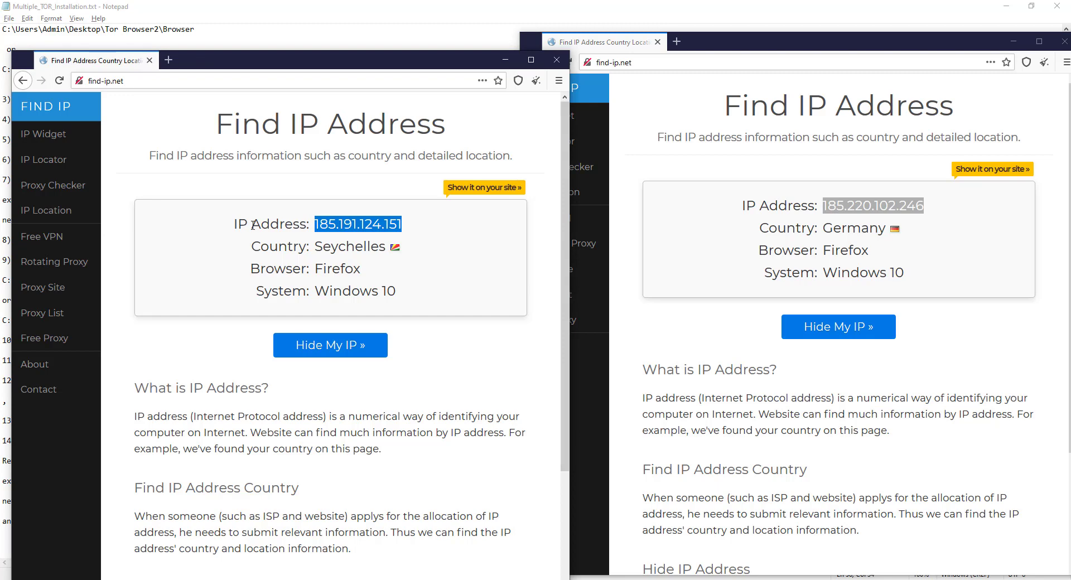
left_click(536, 82)
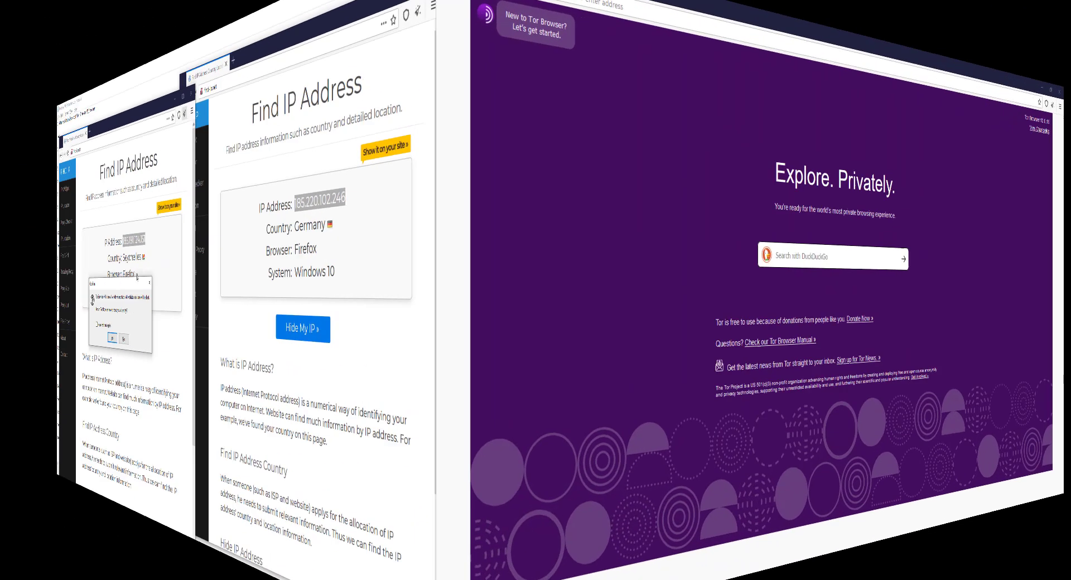